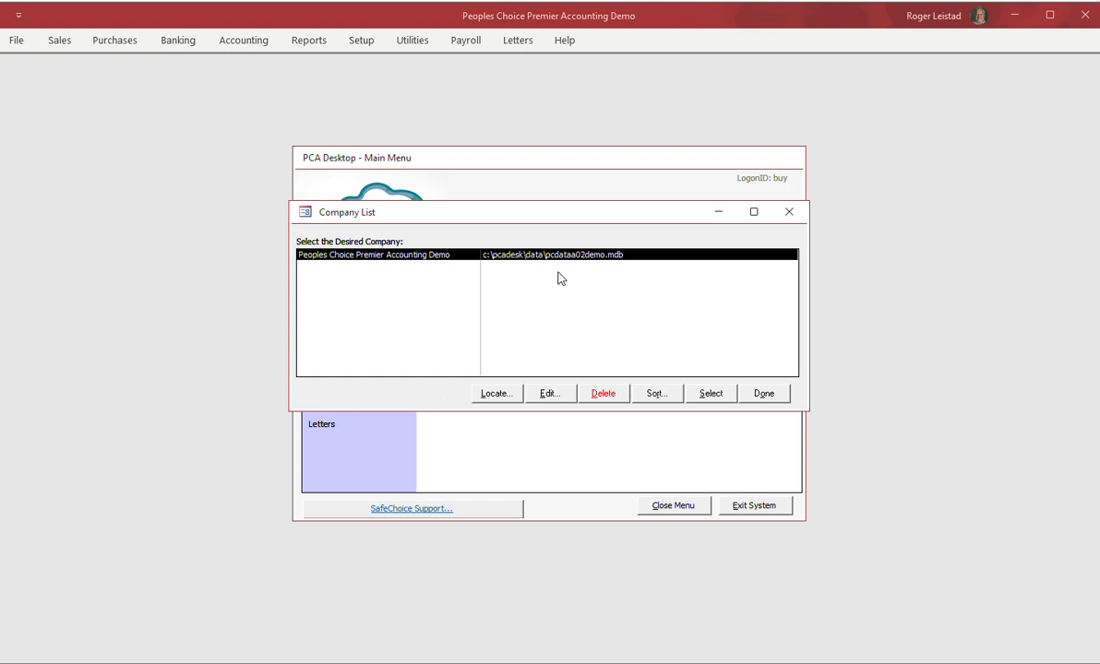
Close the company list and launch Create New Company from the Setup menu.
{"action": "left_click", "coordinate": [767, 393]}
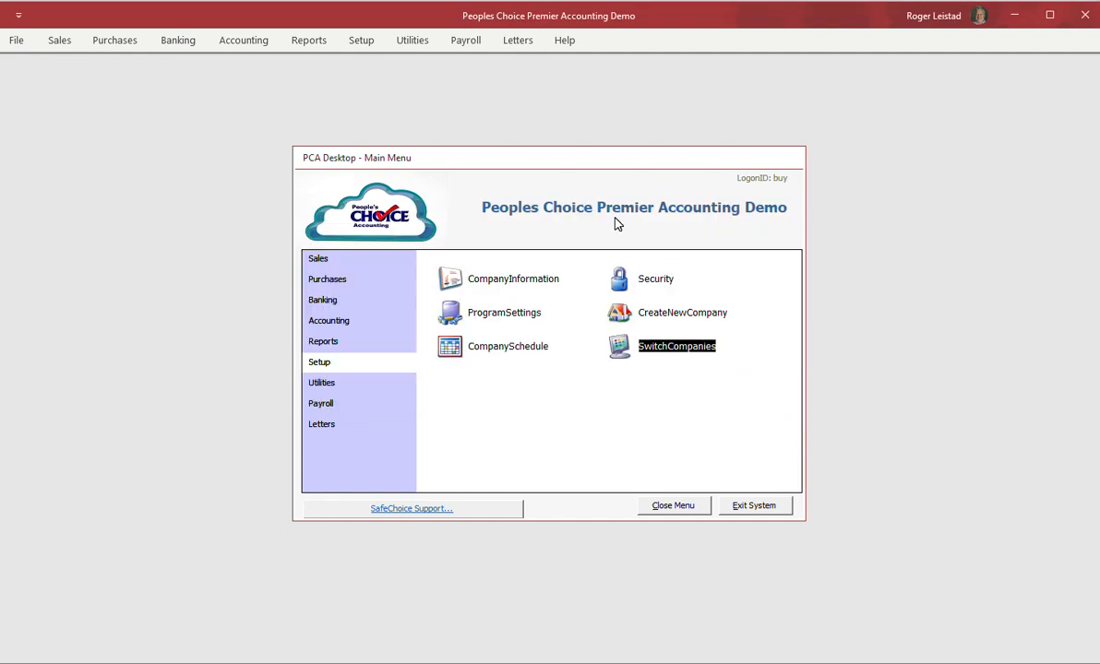
{"action": "left_click", "coordinate": [320, 363]}
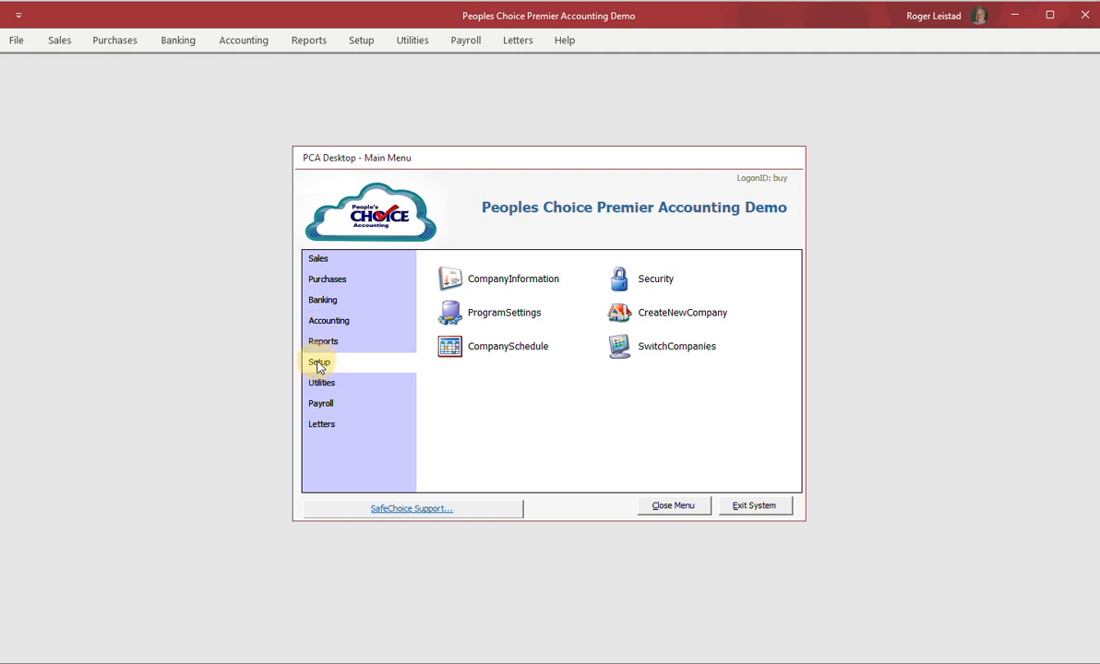
{"action": "left_click", "coordinate": [632, 316]}
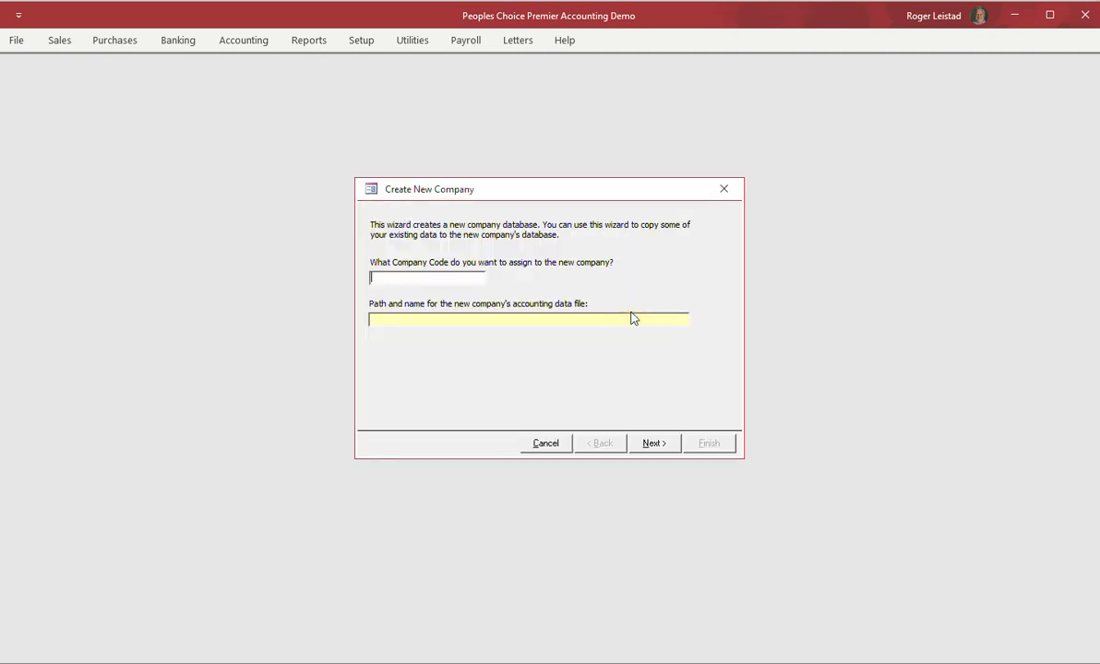
Enter company code 'your', accept the default data file path, and continue.
{"action": "left_click", "coordinate": [377, 277]}
{"action": "left_click", "coordinate": [371, 277]}
{"action": "type", "text": "your"}
{"action": "left_click", "coordinate": [472, 319]}
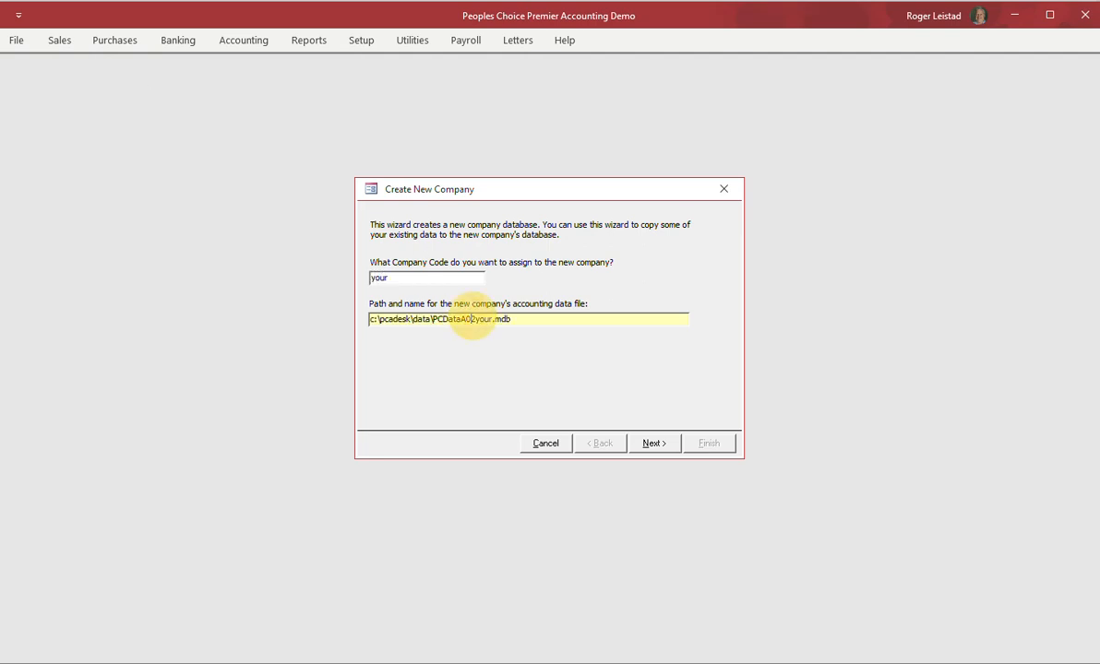
{"action": "left_click", "coordinate": [652, 444]}
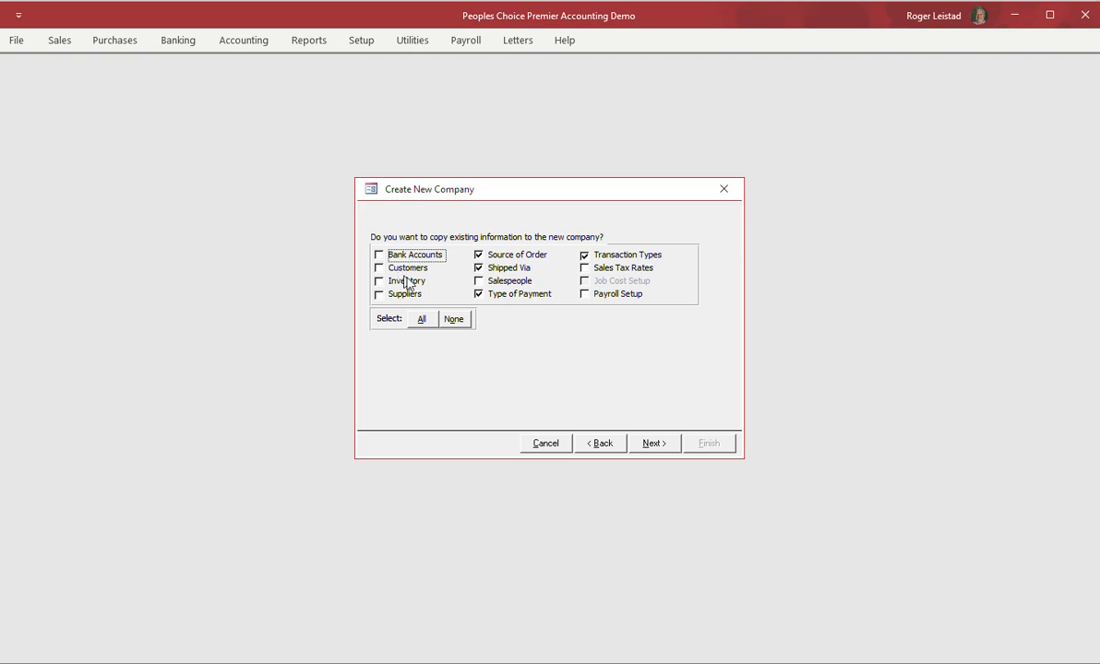
Keep the default copy selections (Source of Order, Shipped Via, Type of Payment, Transaction Types) and continue.
{"action": "left_click", "coordinate": [655, 444]}
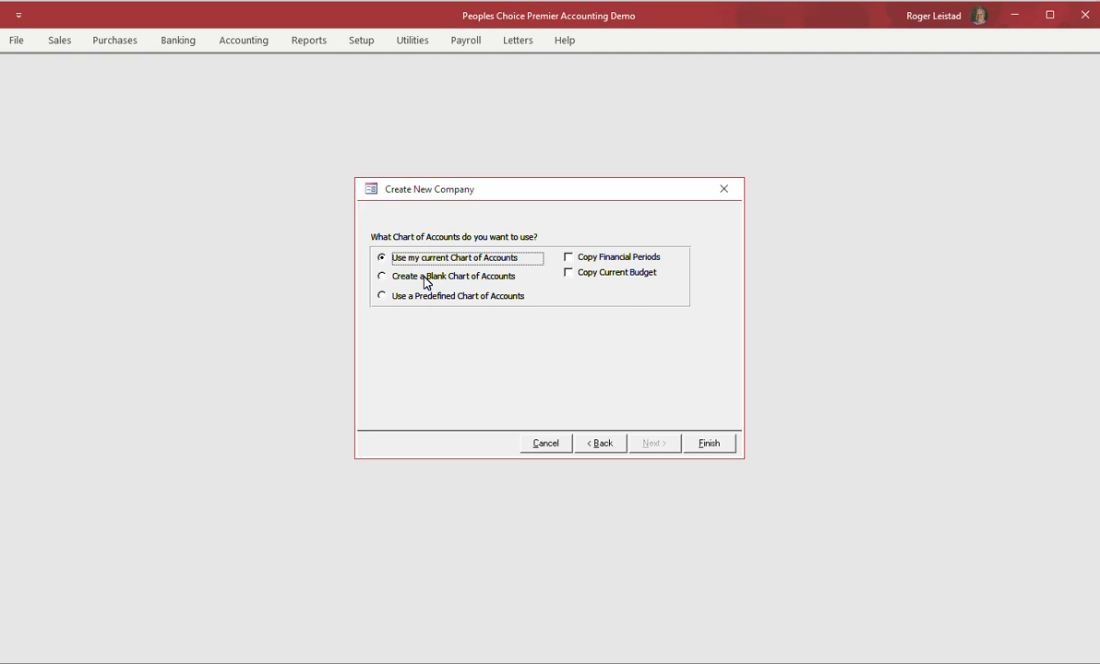
Choose the predefined General Business chart of accounts and finish creating the company.
{"action": "left_click", "coordinate": [382, 296]}
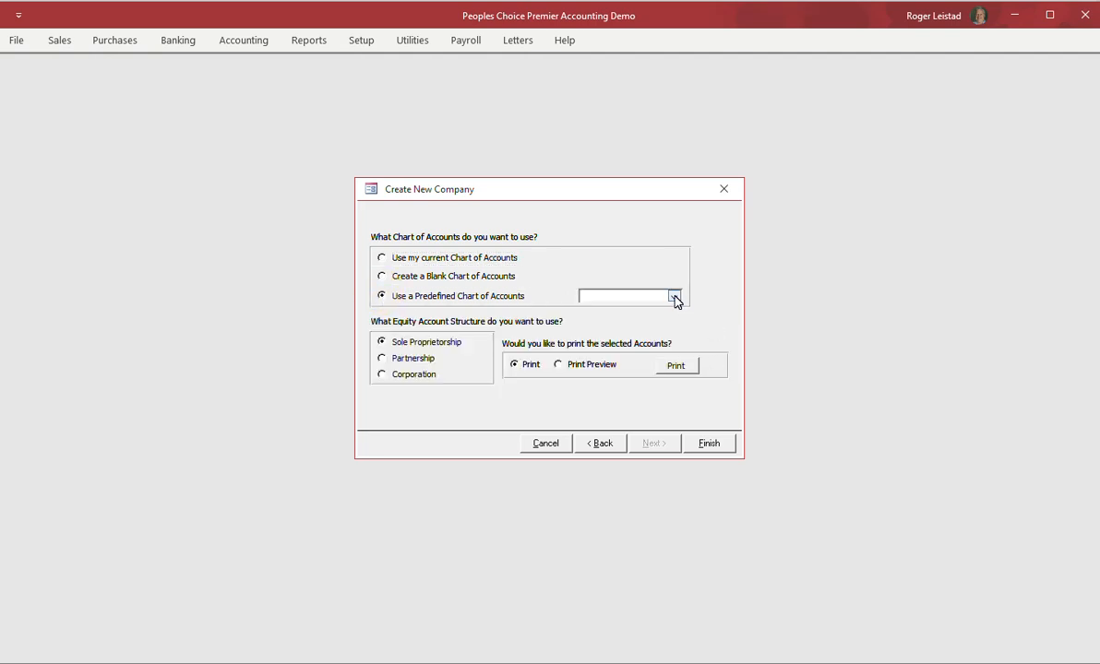
{"action": "left_click", "coordinate": [675, 297]}
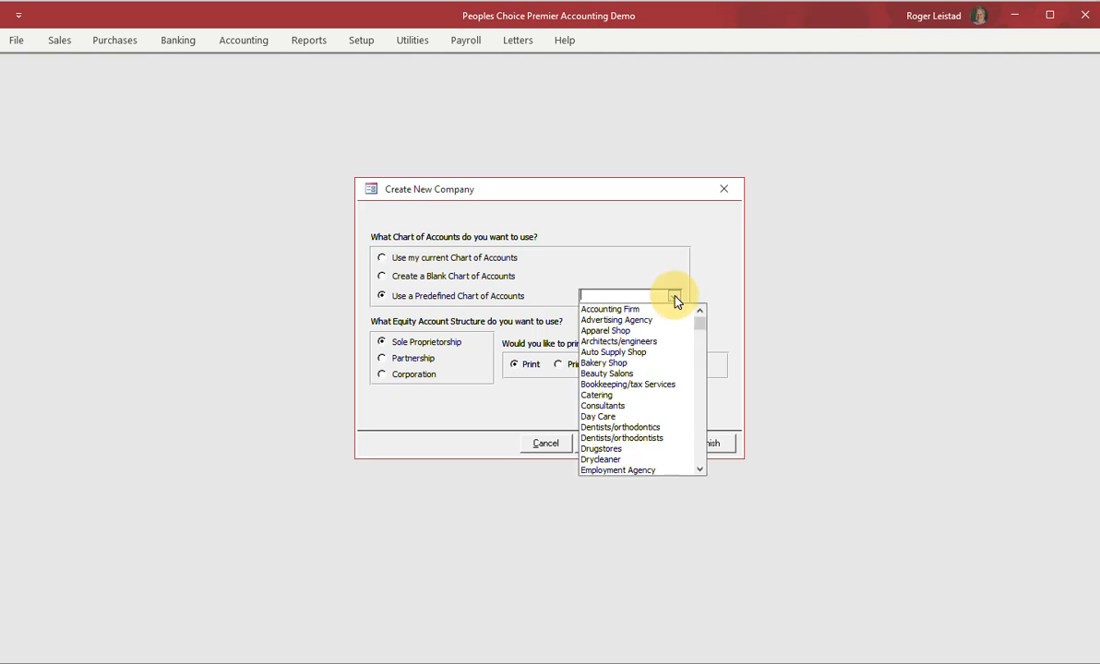
{"action": "left_click", "coordinate": [699, 470]}
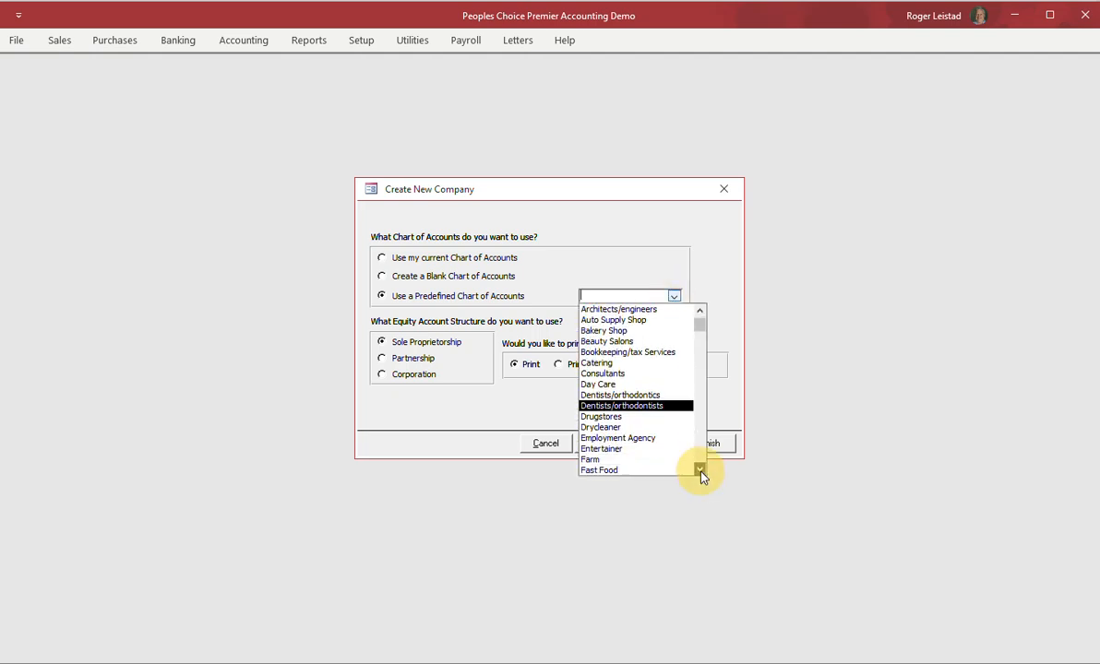
{"action": "left_click", "coordinate": [699, 470]}
{"action": "left_click", "coordinate": [700, 470]}
{"action": "left_click", "coordinate": [699, 470]}
{"action": "left_click", "coordinate": [699, 470]}
{"action": "left_click", "coordinate": [699, 469]}
{"action": "left_click", "coordinate": [699, 470]}
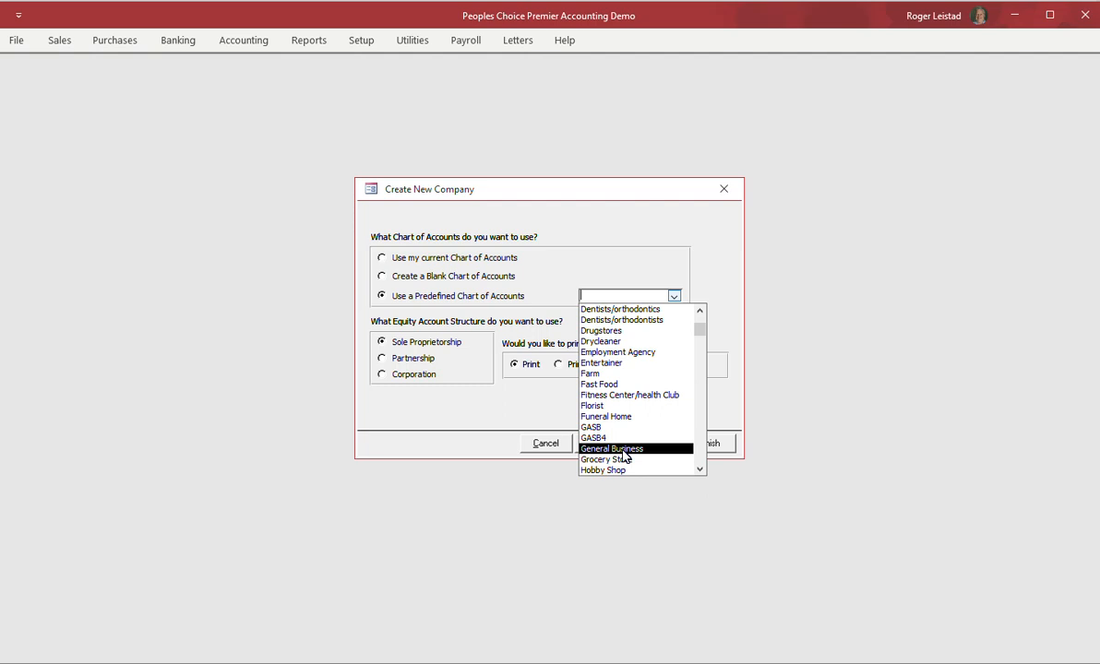
{"action": "left_click", "coordinate": [622, 450]}
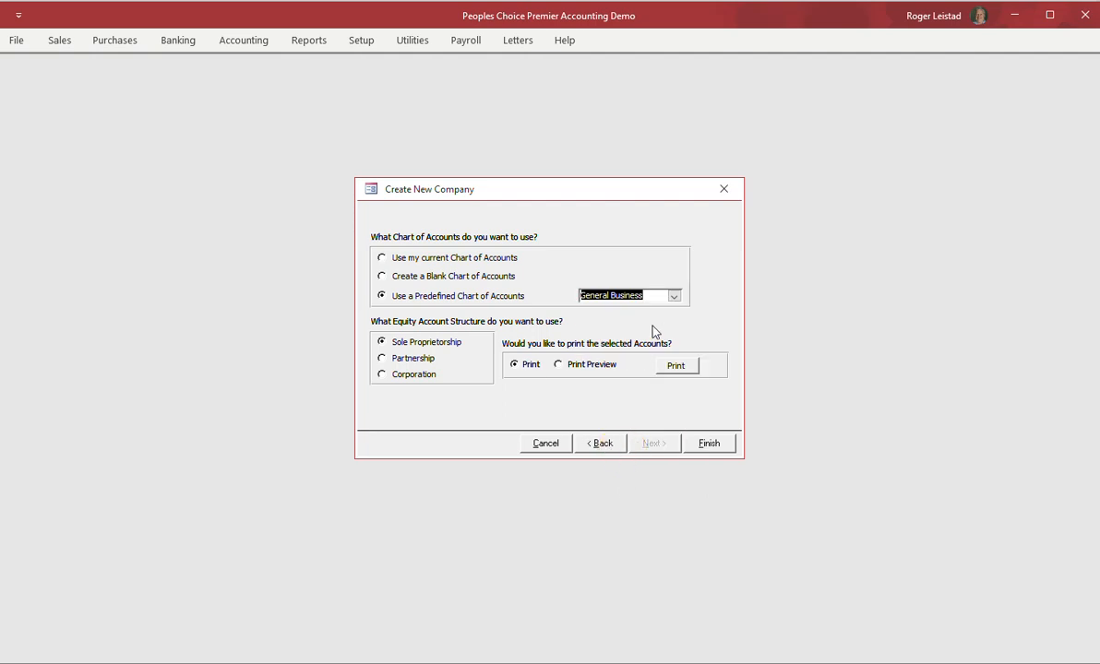
{"action": "left_click", "coordinate": [712, 450]}
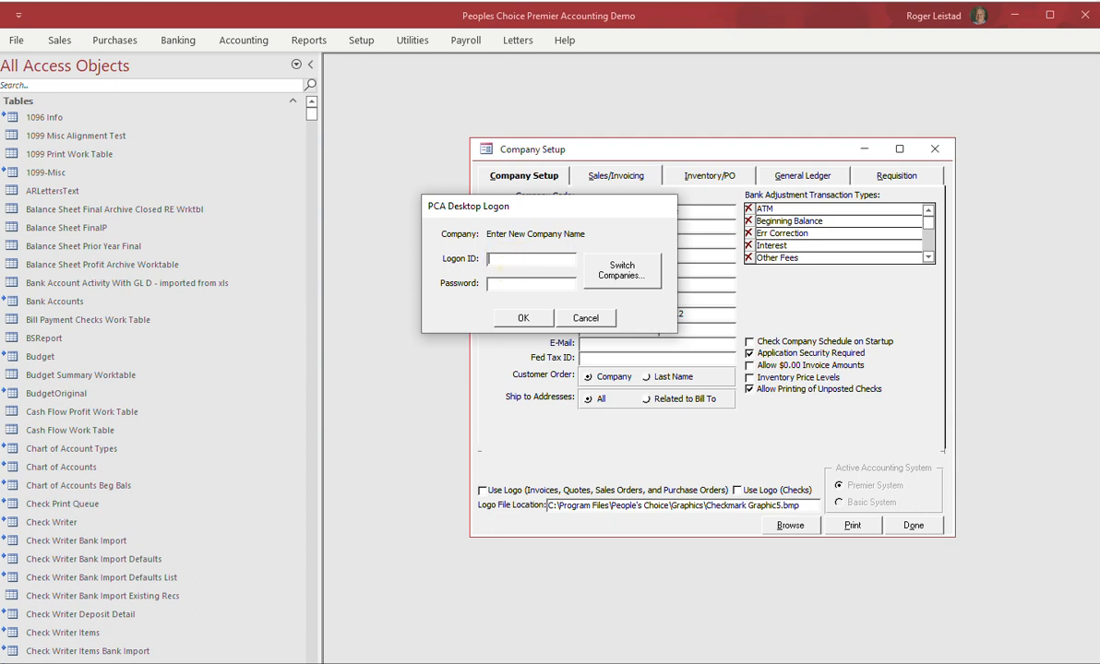
Log on to the new company with the user's logon ID and password.
{"action": "type", "text": "user1"}
{"action": "key", "text": "Tab"}
{"action": "type", "text": "*****"}
{"action": "left_click", "coordinate": [520, 317]}
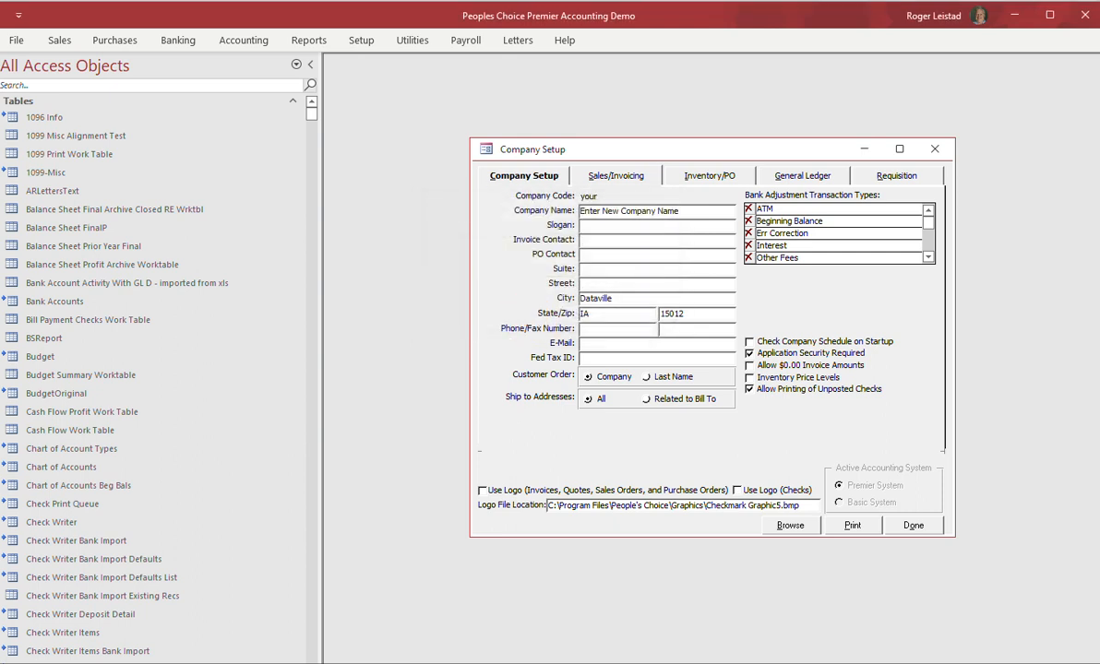
Rename the company to 'Your Company' and enter its street address, zip code and federal tax ID.
{"action": "left_click", "coordinate": [583, 207]}
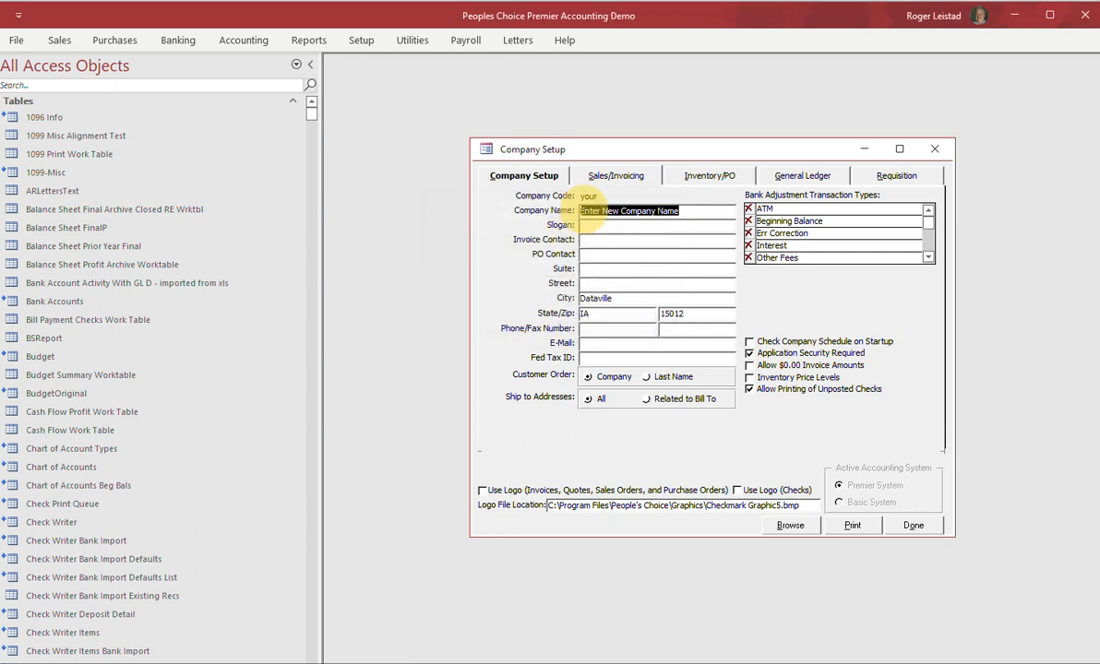
{"action": "type", "text": "Y"}
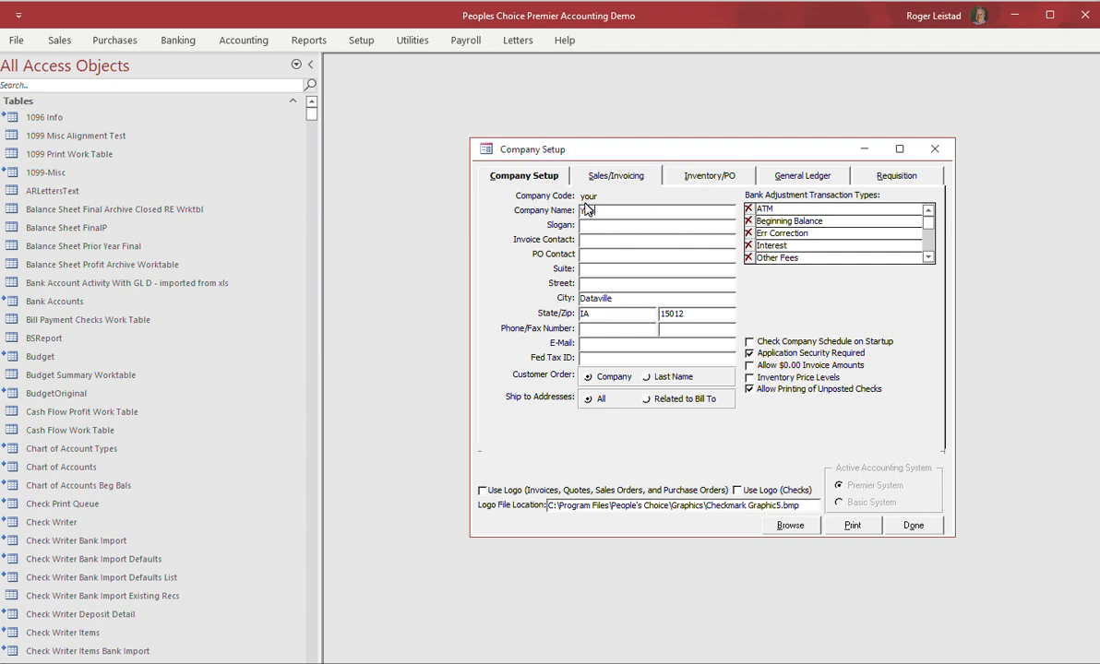
{"action": "type", "text": "our Company"}
{"action": "key", "text": "Tab"}
{"action": "key", "text": "Tab"}
{"action": "key", "text": "Tab"}
{"action": "type", "text": "123 Ma"}
{"action": "key", "text": "Tab"}
{"action": "key", "text": "Tab"}
{"action": "key", "text": "Tab"}
{"action": "type", "text": "1"}
{"action": "type", "text": "5555"}
{"action": "type", "text": "4"}
{"action": "type", "text": "1-123"}
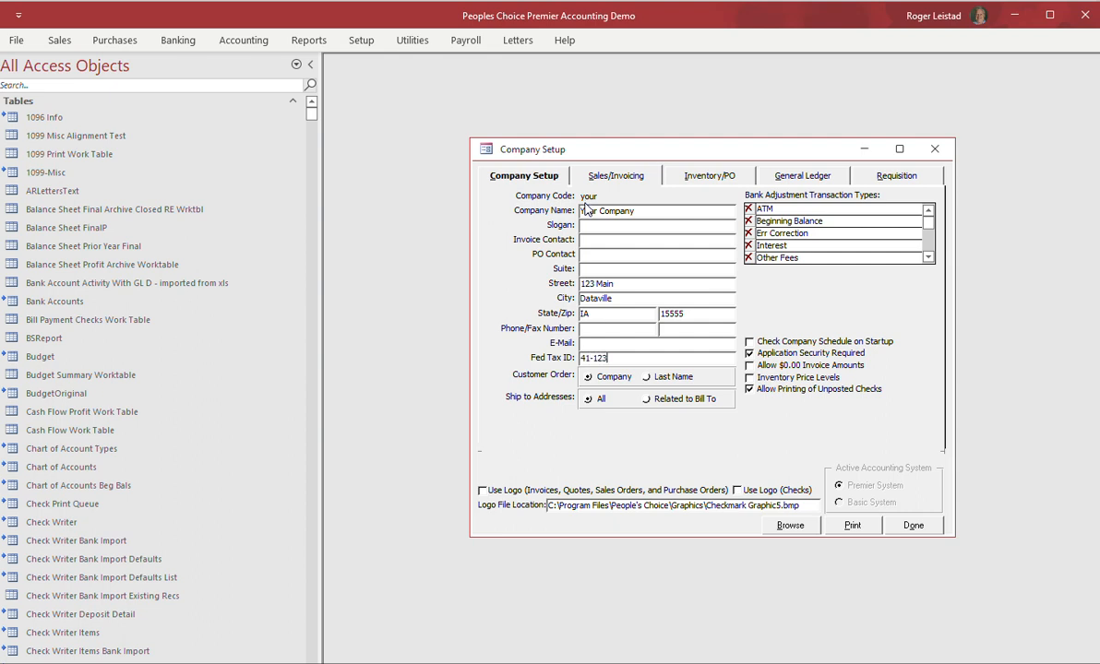
{"action": "type", "text": "45678"}
Look through the Sales/Invoicing and Inventory/PO settings, then bring up the General Ledger page.
{"action": "left_click", "coordinate": [609, 177]}
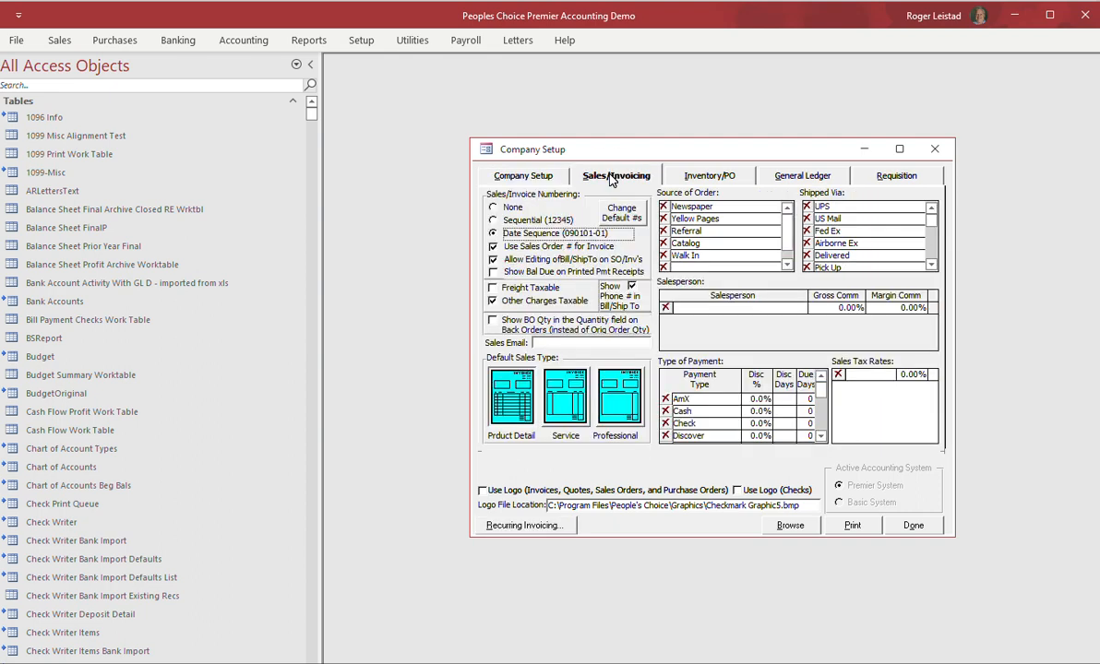
{"action": "left_click", "coordinate": [709, 176]}
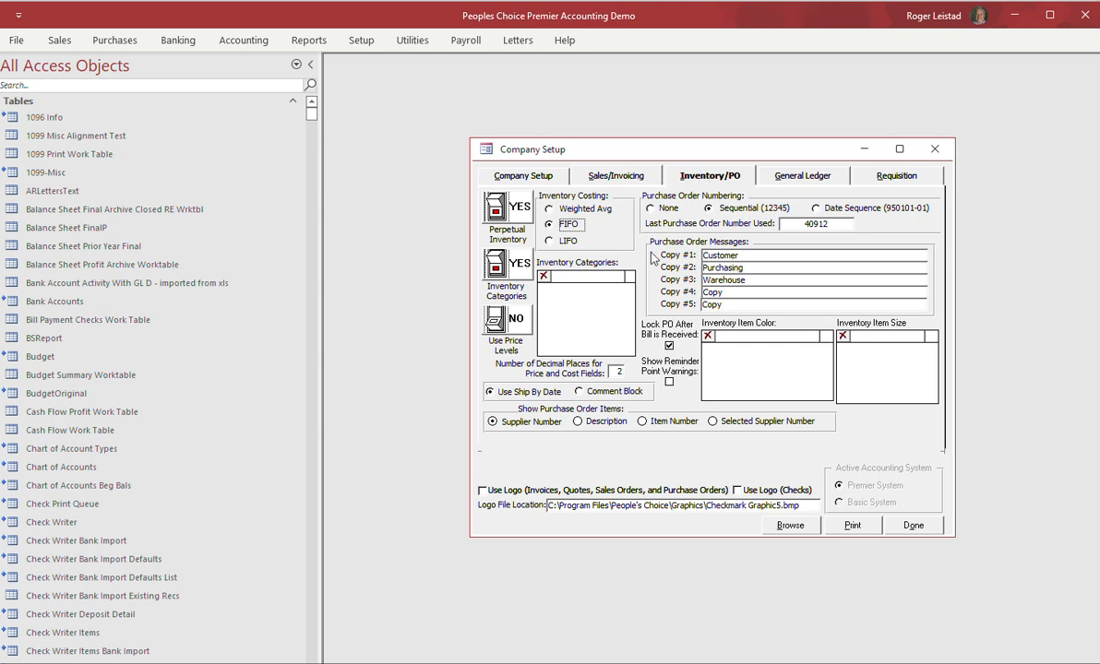
{"action": "left_click", "coordinate": [807, 181]}
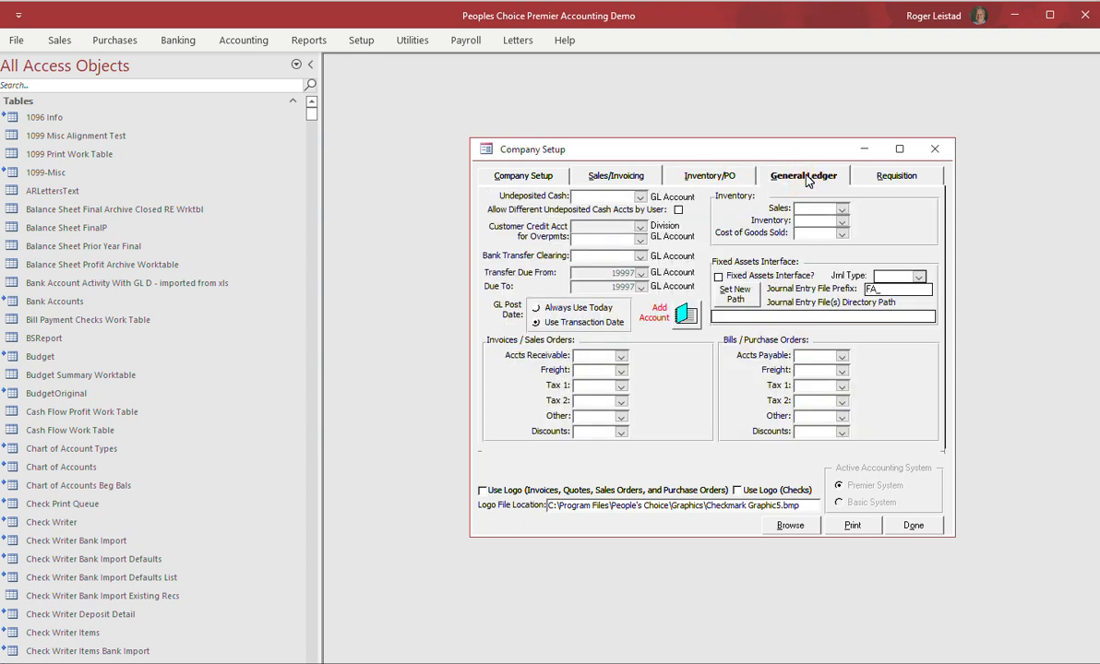
Set Undeposited Cash and Bank Transfer Clearing to 12800, and overpayments and receivables to 13200.
{"action": "left_click", "coordinate": [639, 197]}
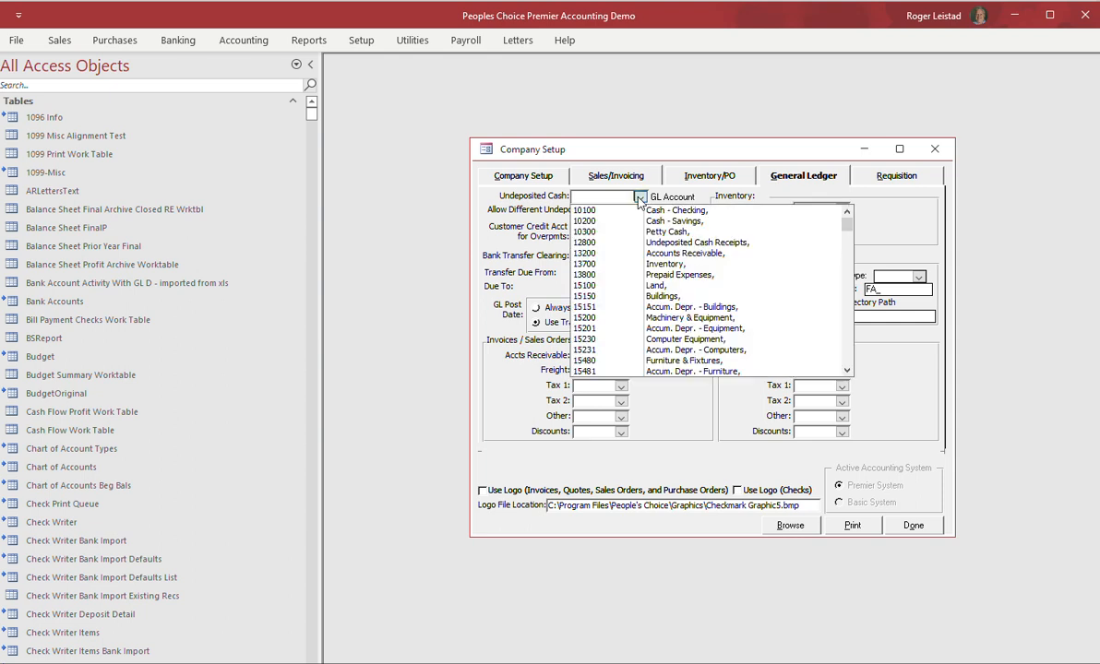
{"action": "left_click", "coordinate": [681, 242]}
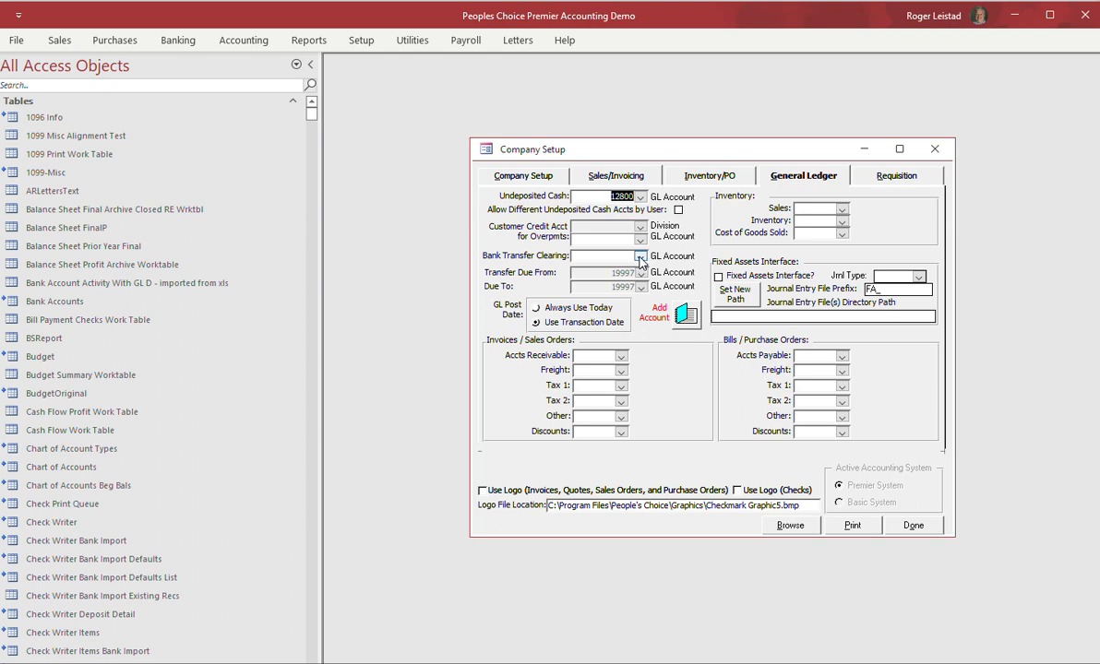
{"action": "left_click", "coordinate": [639, 255]}
{"action": "left_click", "coordinate": [673, 300]}
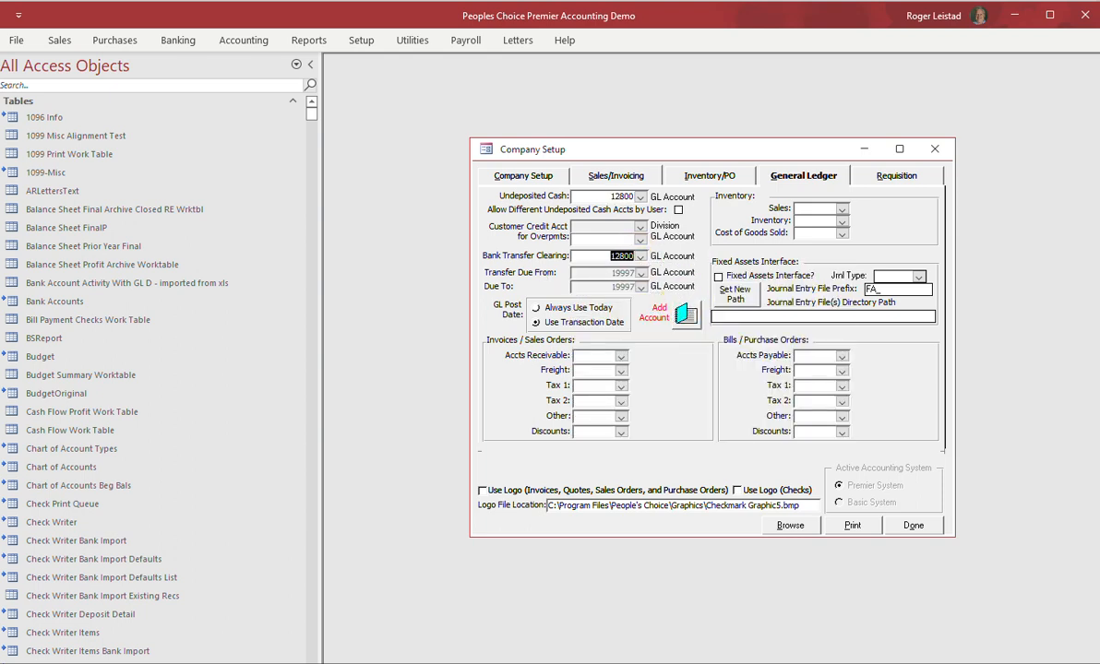
{"action": "left_click", "coordinate": [640, 240]}
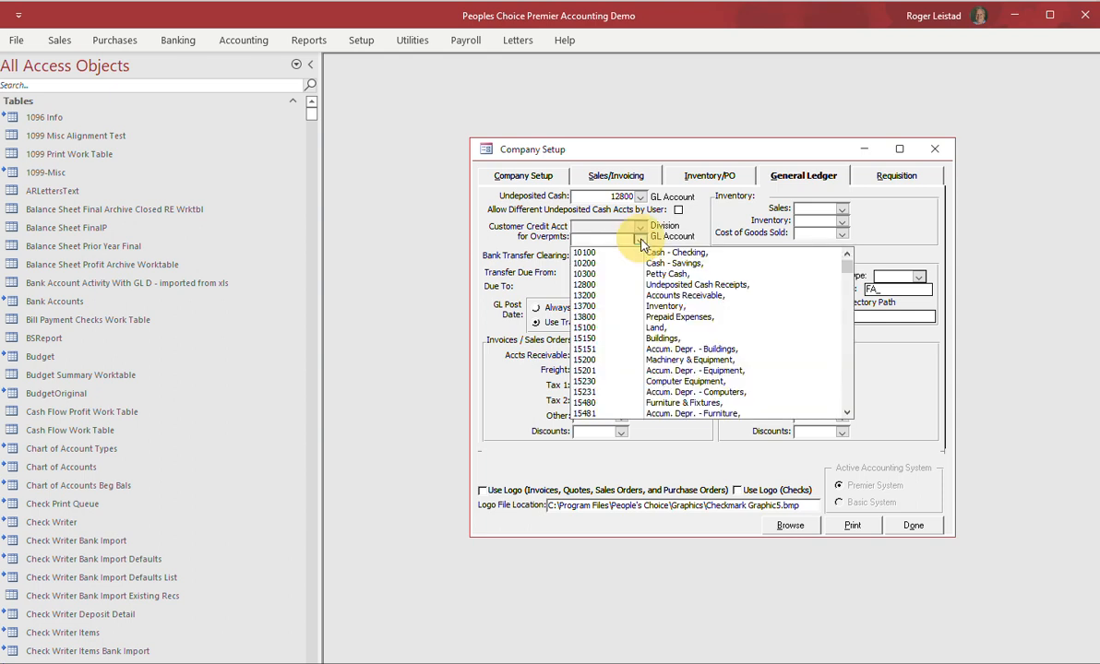
{"action": "left_click", "coordinate": [675, 297]}
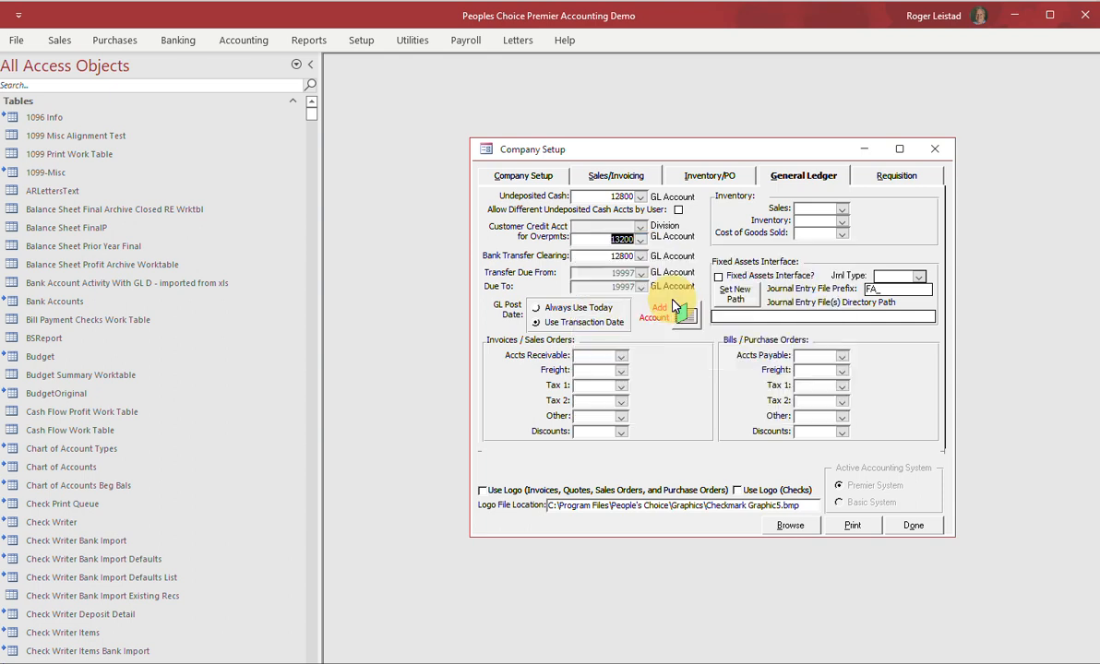
{"action": "left_click", "coordinate": [621, 356]}
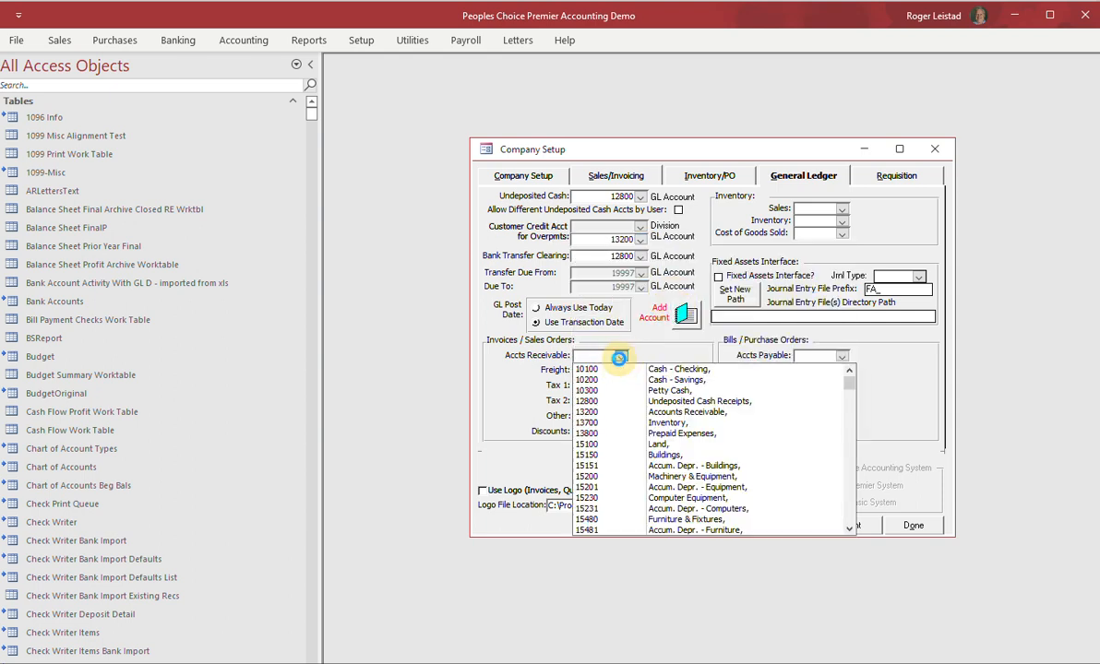
{"action": "left_click", "coordinate": [690, 412]}
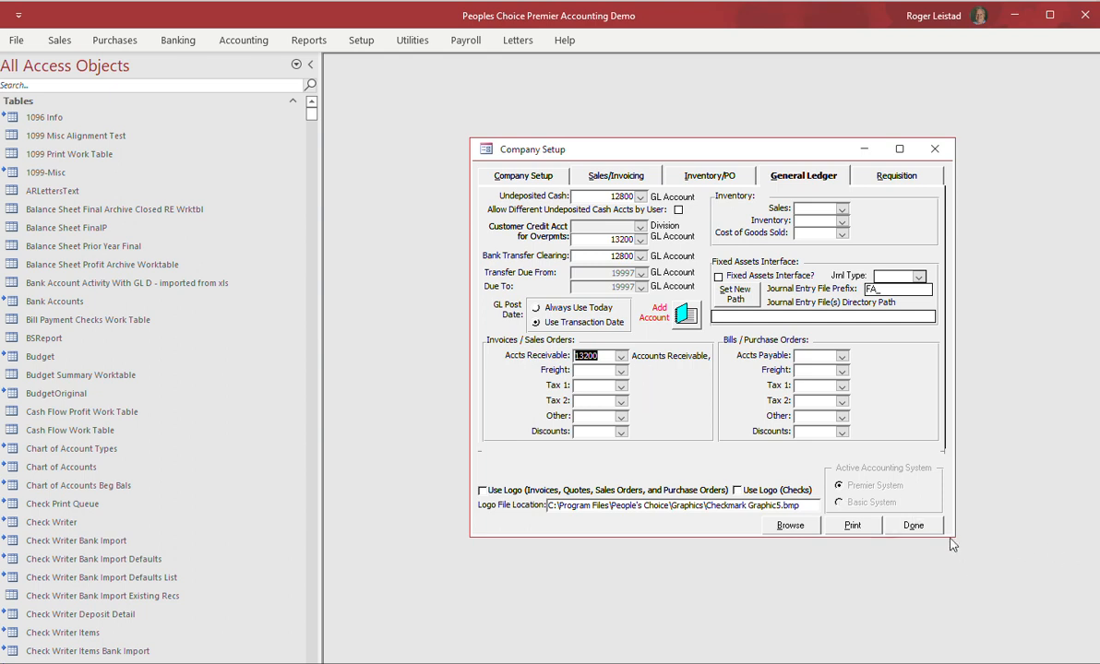
Close Company Setup, open Financial Periods, and set the fiscal year to 2022.
{"action": "left_click", "coordinate": [913, 526]}
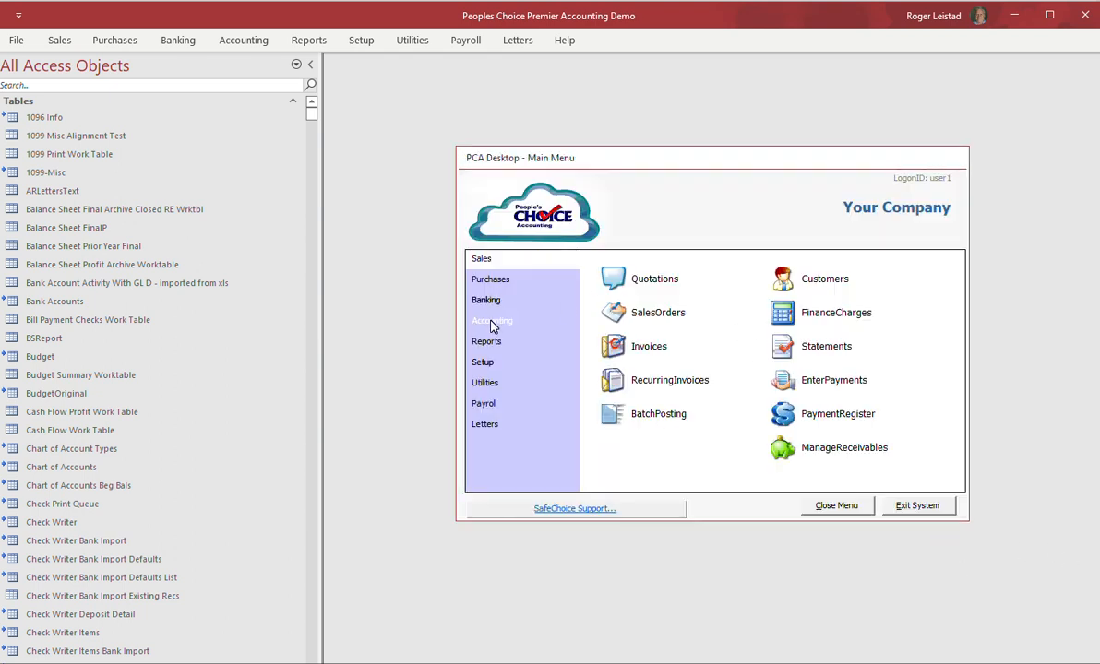
{"action": "left_click", "coordinate": [491, 322]}
{"action": "left_click", "coordinate": [782, 314]}
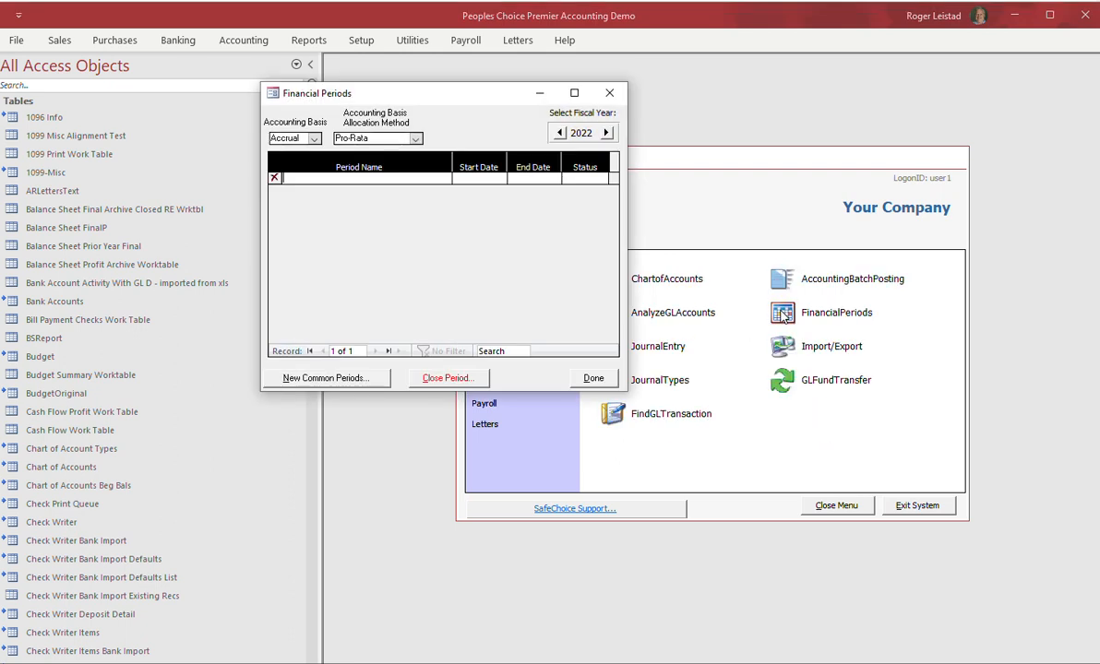
{"action": "left_click", "coordinate": [607, 133]}
{"action": "left_click", "coordinate": [606, 133]}
{"action": "left_click", "coordinate": [559, 133]}
{"action": "left_click", "coordinate": [559, 133]}
Generate twelve monthly periods starting in January and return to the main menu.
{"action": "left_click", "coordinate": [322, 379]}
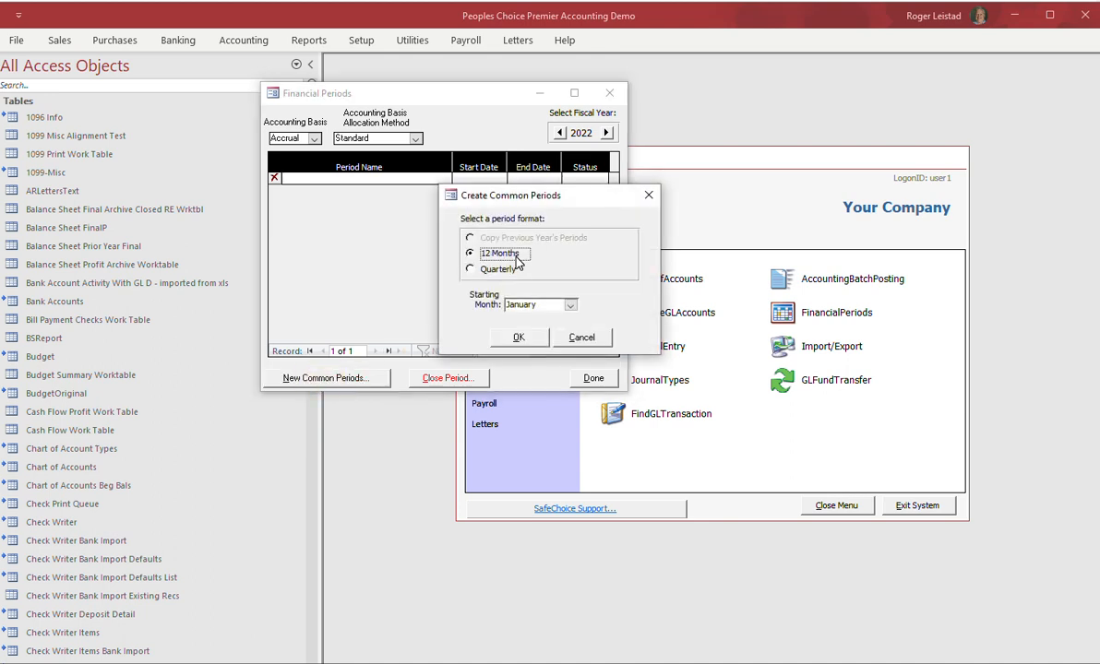
{"action": "left_click", "coordinate": [519, 339]}
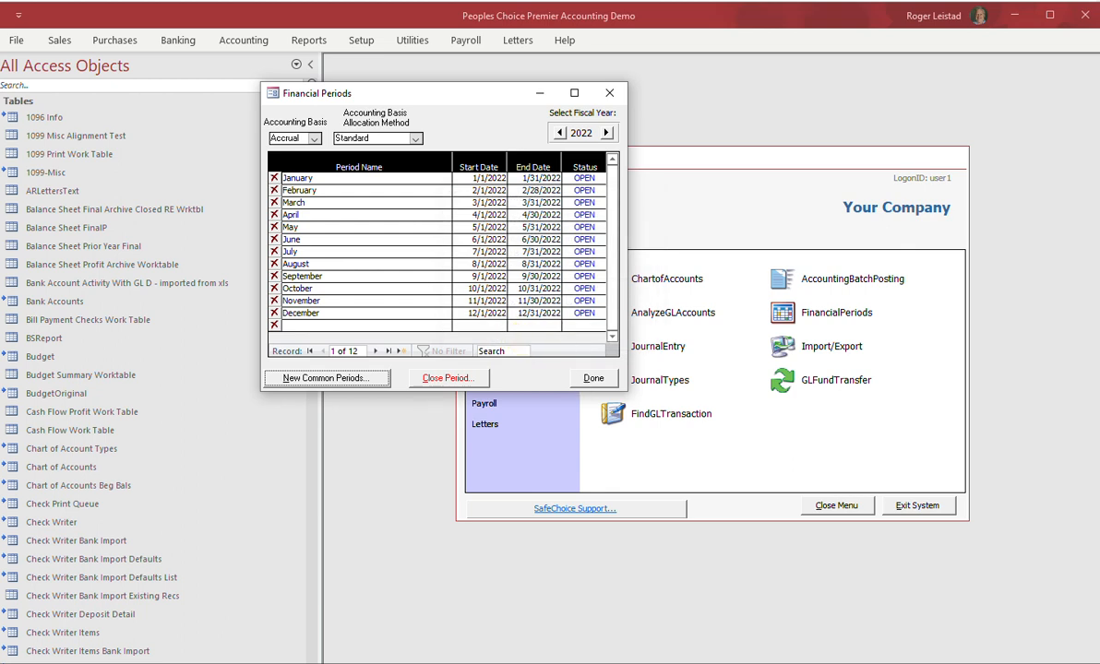
{"action": "left_click", "coordinate": [593, 379]}
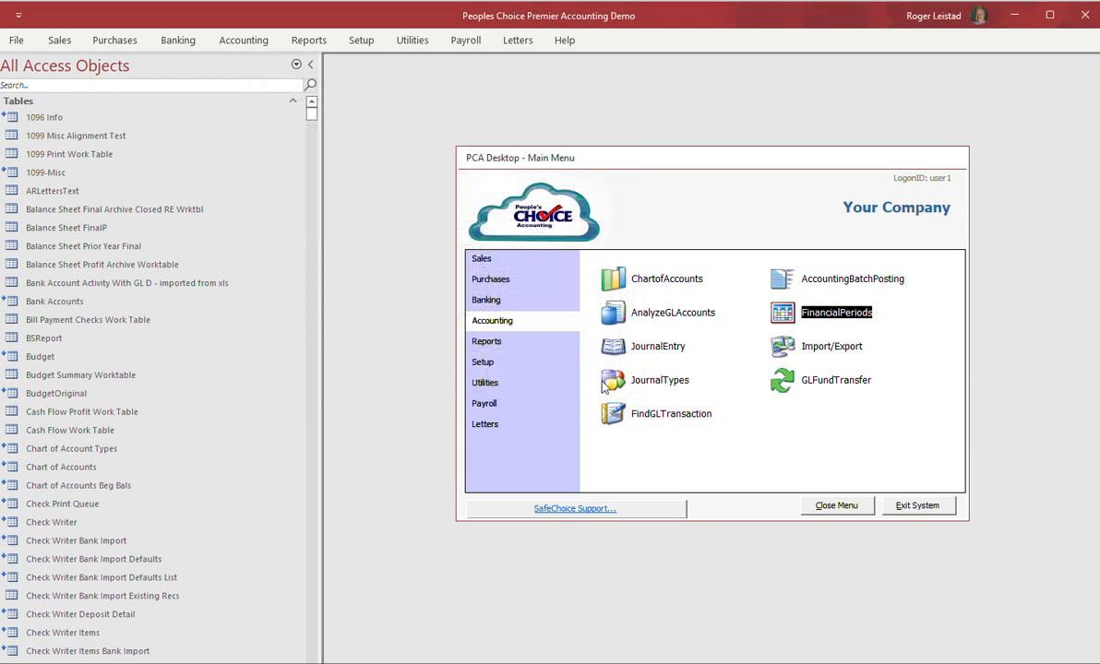
{"action": "left_click", "coordinate": [489, 302]}
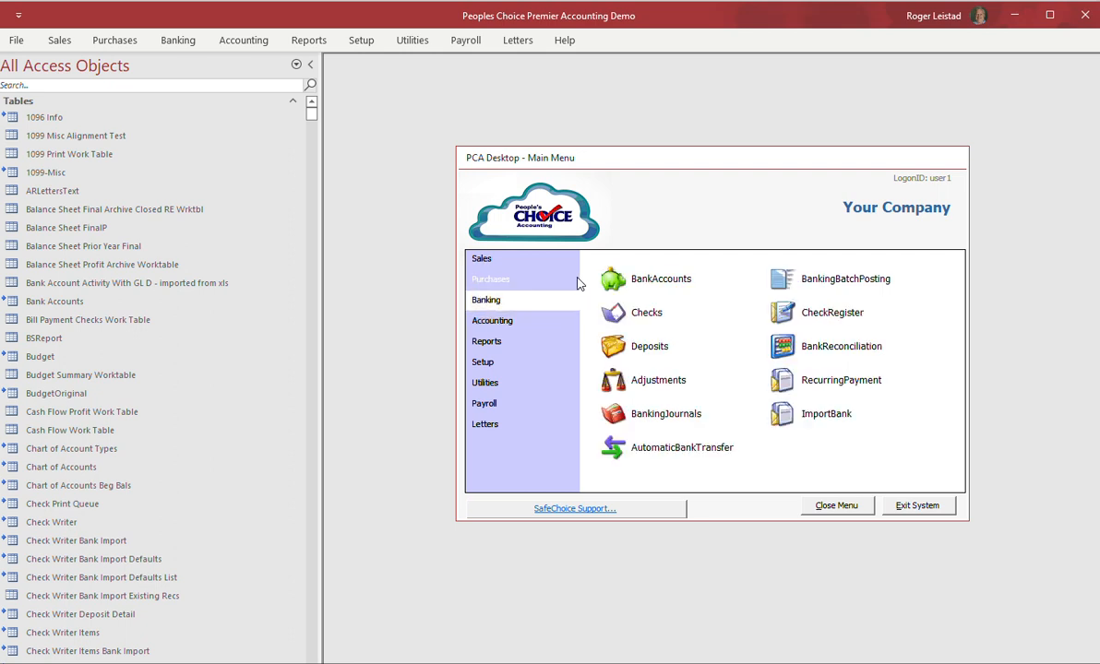
Create a new active bank account with its account number and bank name 'Your Bank Name'.
{"action": "left_click", "coordinate": [625, 283]}
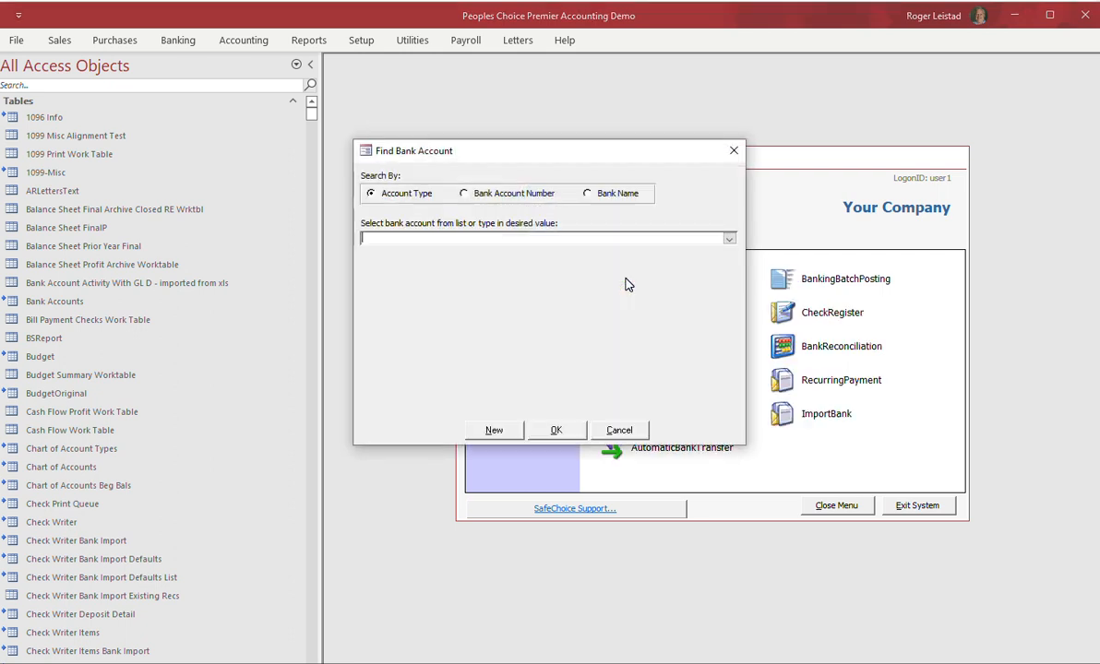
{"action": "left_click", "coordinate": [503, 438]}
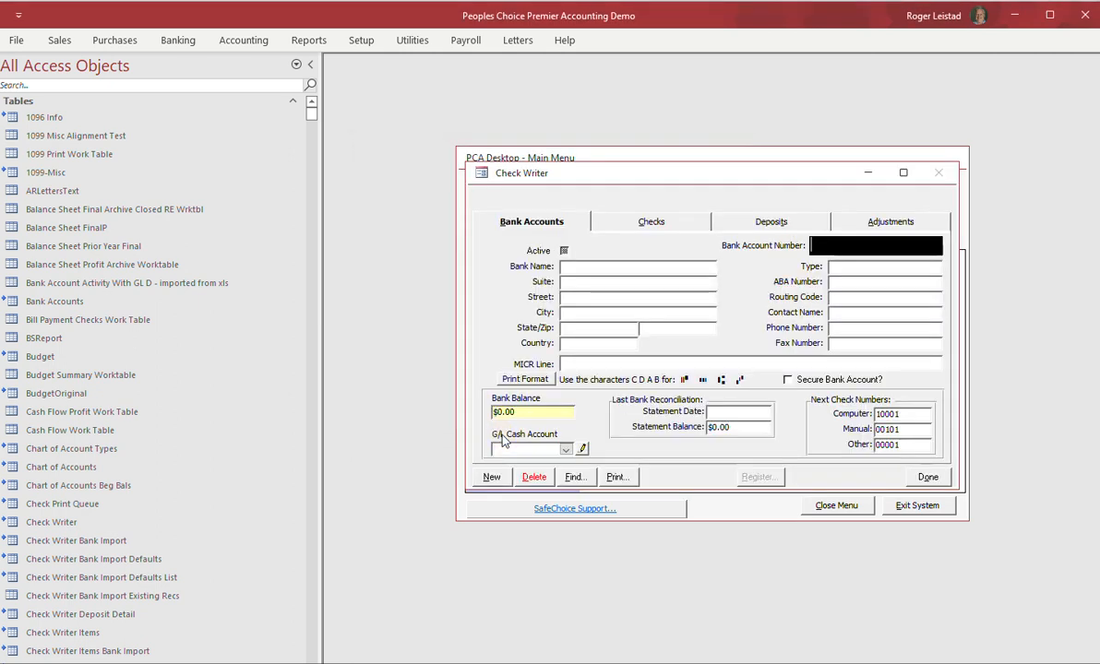
{"action": "type", "text": "1234567"}
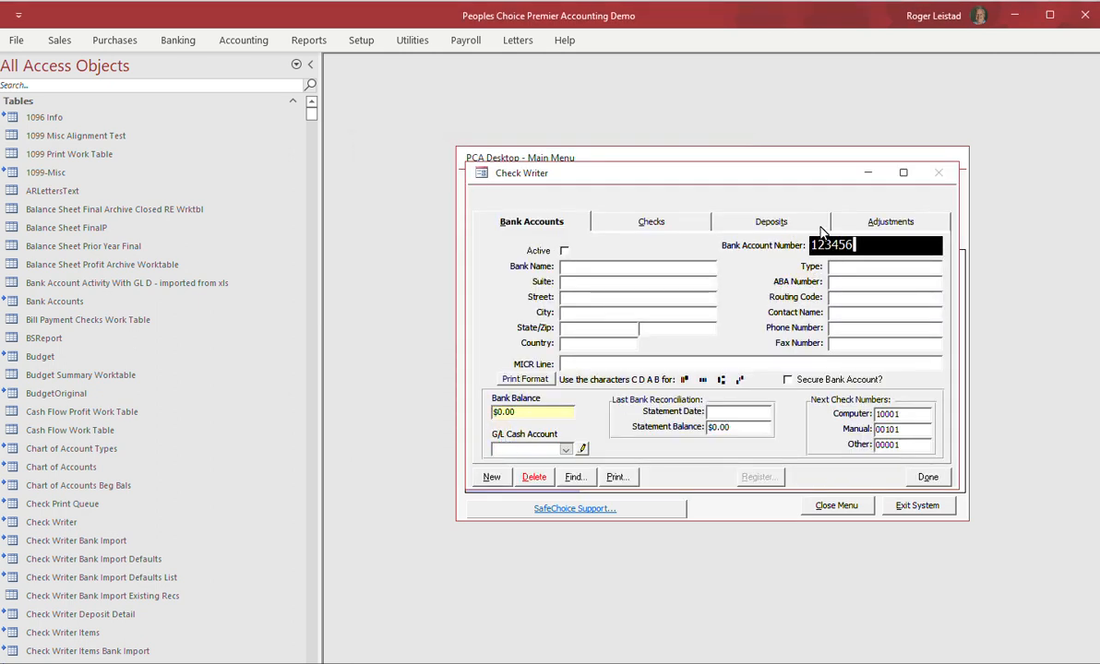
{"action": "left_click", "coordinate": [563, 251]}
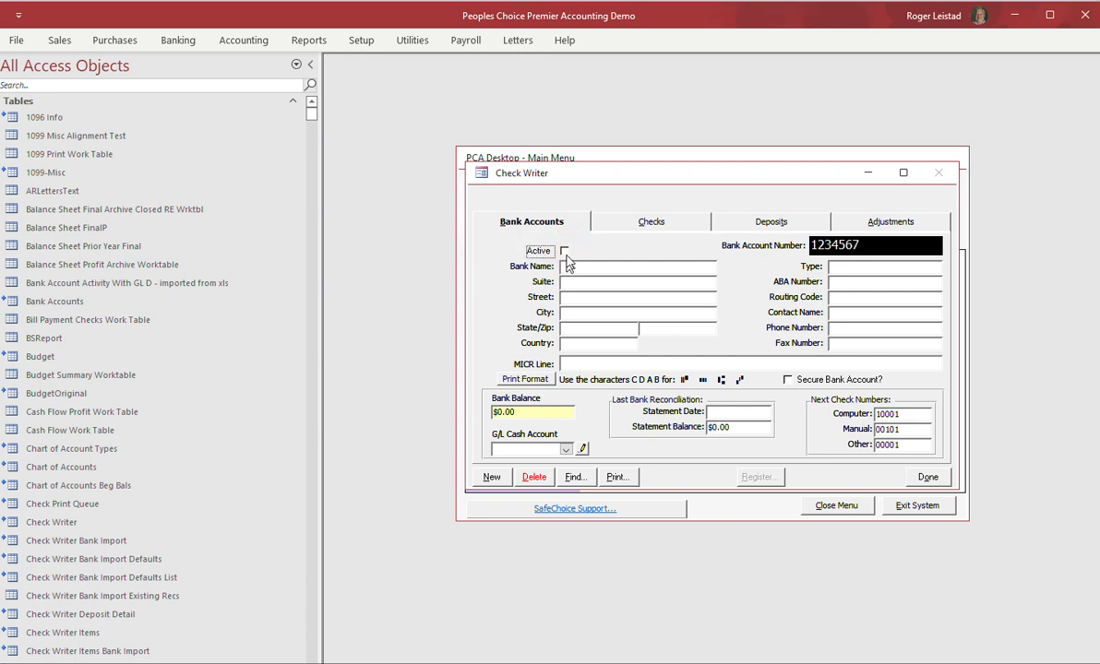
{"action": "left_click", "coordinate": [569, 268]}
{"action": "type", "text": "Your Bank Name"}
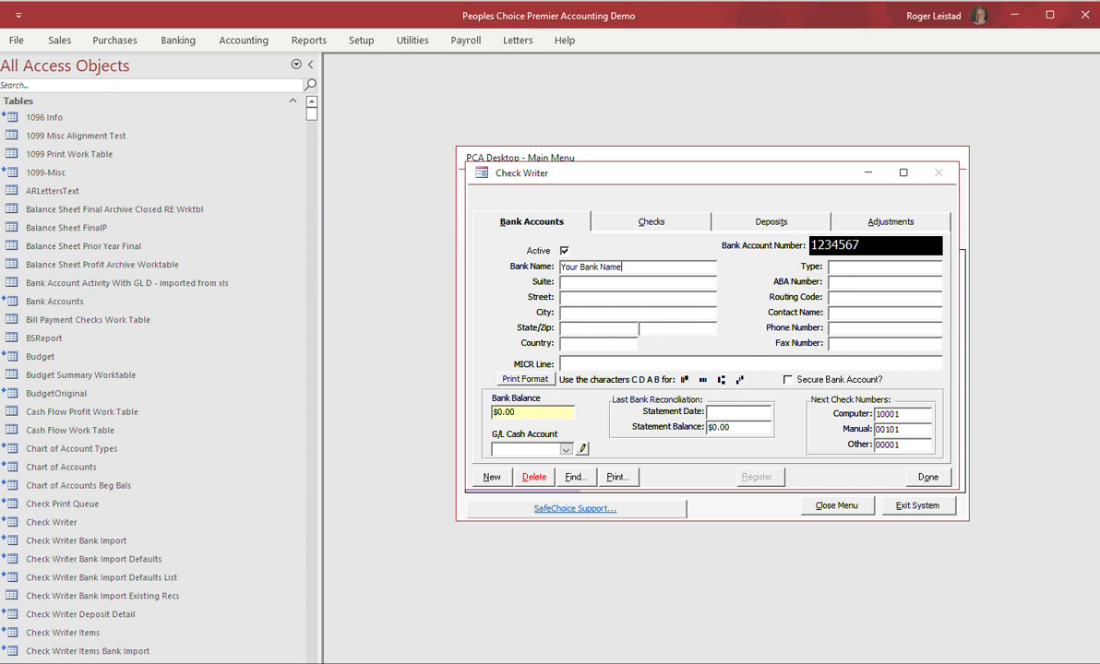
Make it a checking account linked to GL 10100 Cash - Checking, saved as the default.
{"action": "left_click", "coordinate": [845, 267]}
{"action": "type", "text": "checking"}
{"action": "left_click", "coordinate": [581, 364]}
{"action": "left_click", "coordinate": [566, 450]}
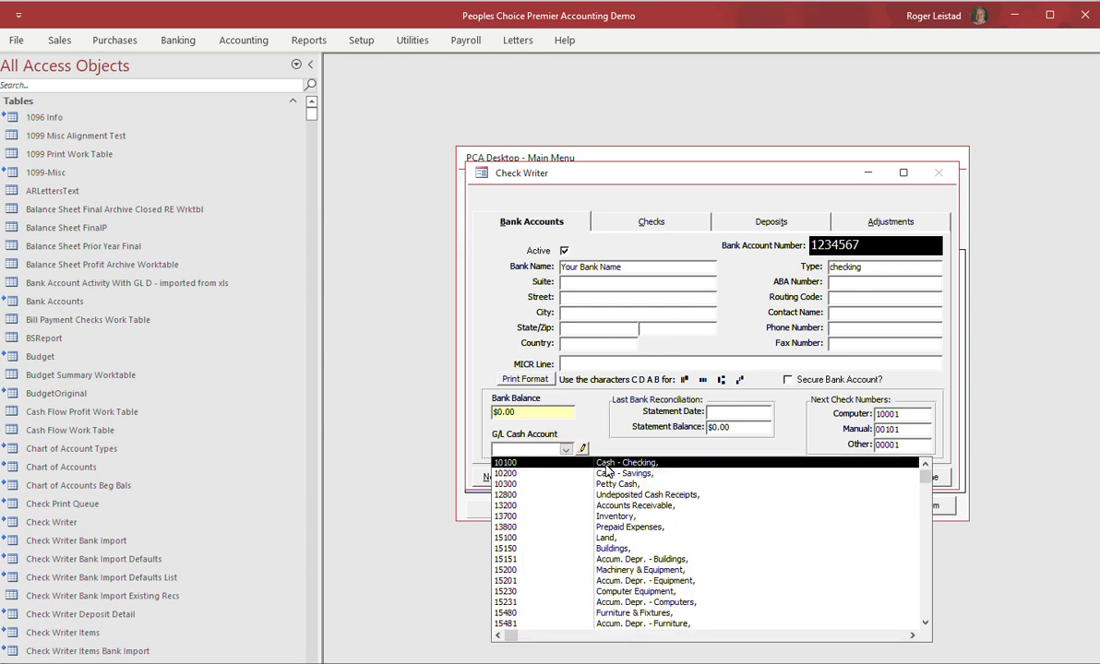
{"action": "left_click", "coordinate": [606, 470]}
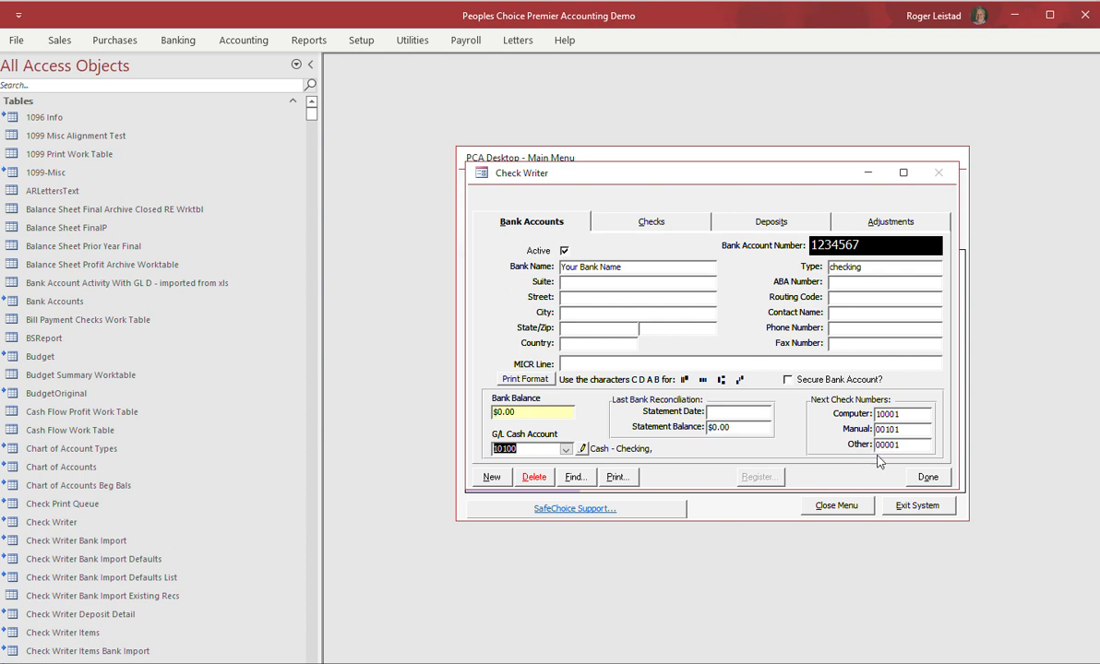
{"action": "left_click", "coordinate": [928, 480]}
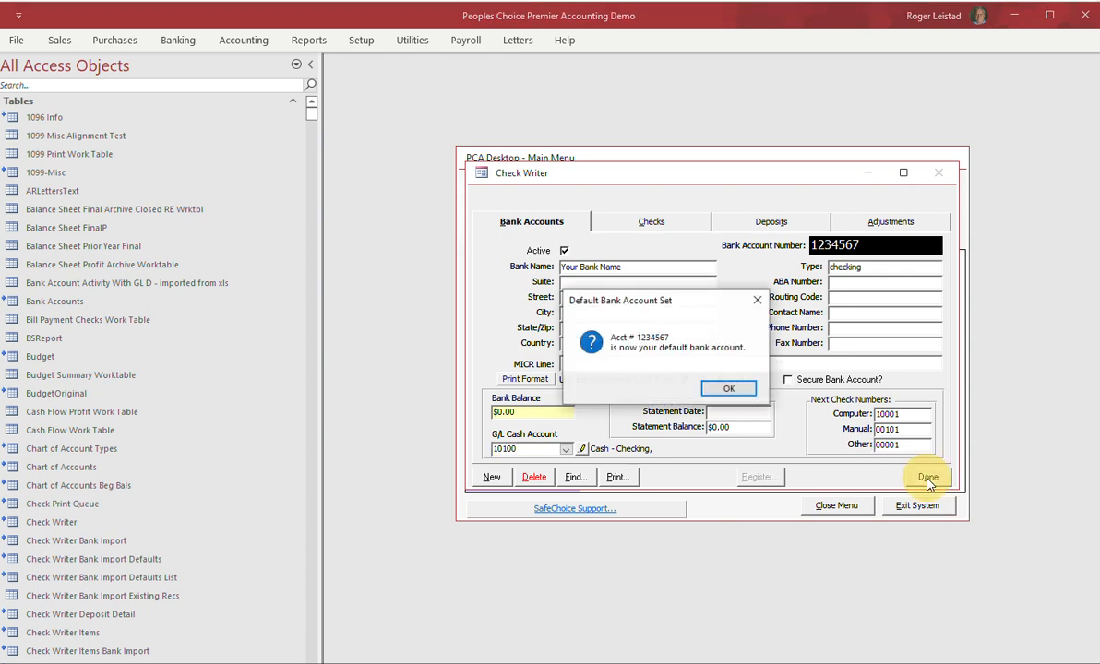
{"action": "left_click", "coordinate": [728, 389]}
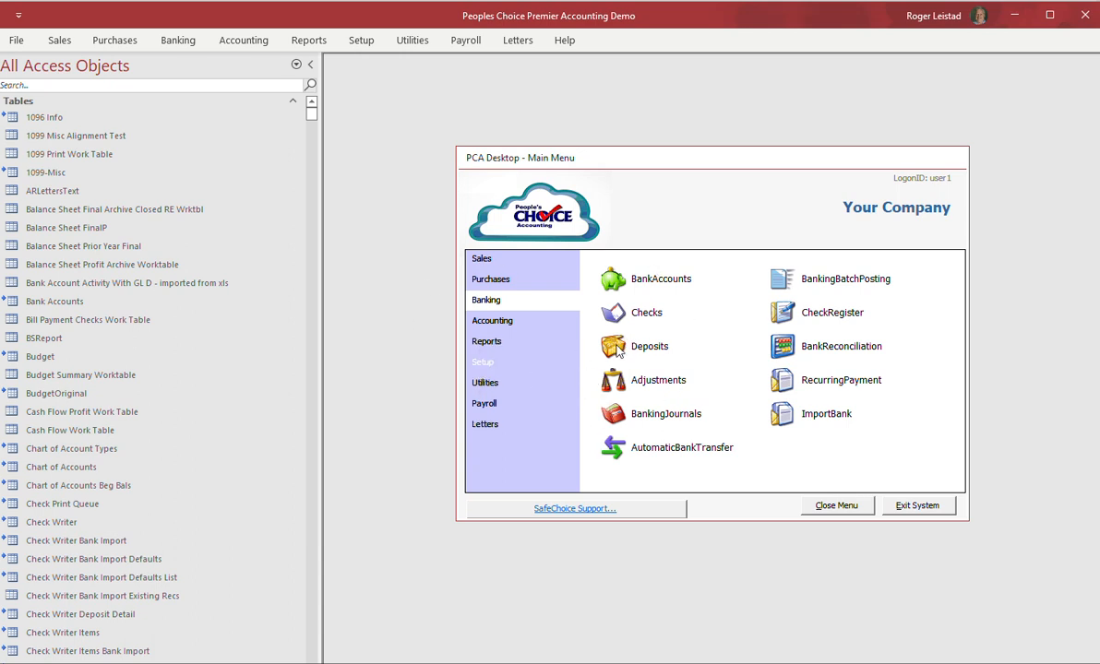
From the Chart of Accounts, date the beginning balances As Of 12/31/2021 and close it.
{"action": "left_click", "coordinate": [506, 325]}
{"action": "left_click", "coordinate": [661, 279]}
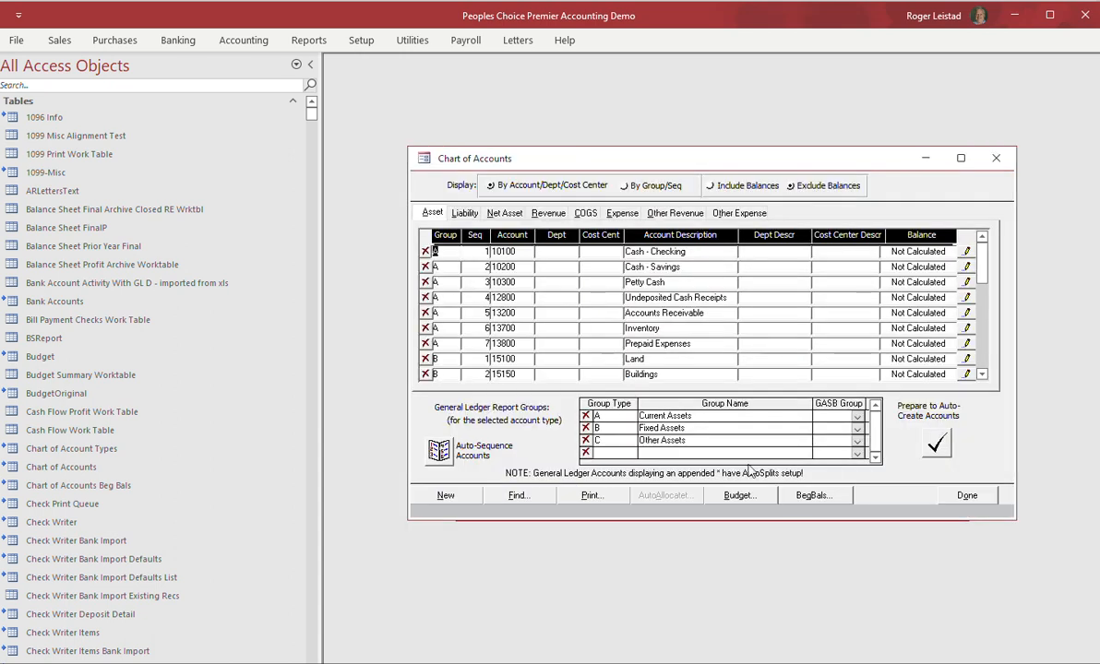
{"action": "left_click", "coordinate": [813, 498]}
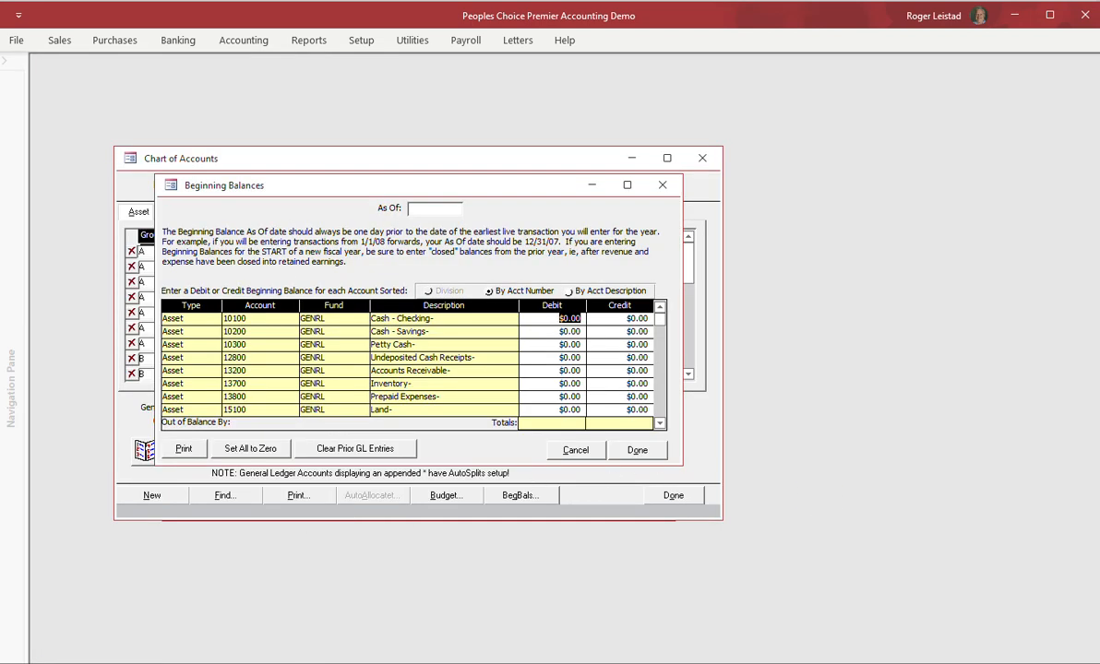
{"action": "left_click", "coordinate": [414, 208]}
{"action": "type", "text": "12/31/2021"}
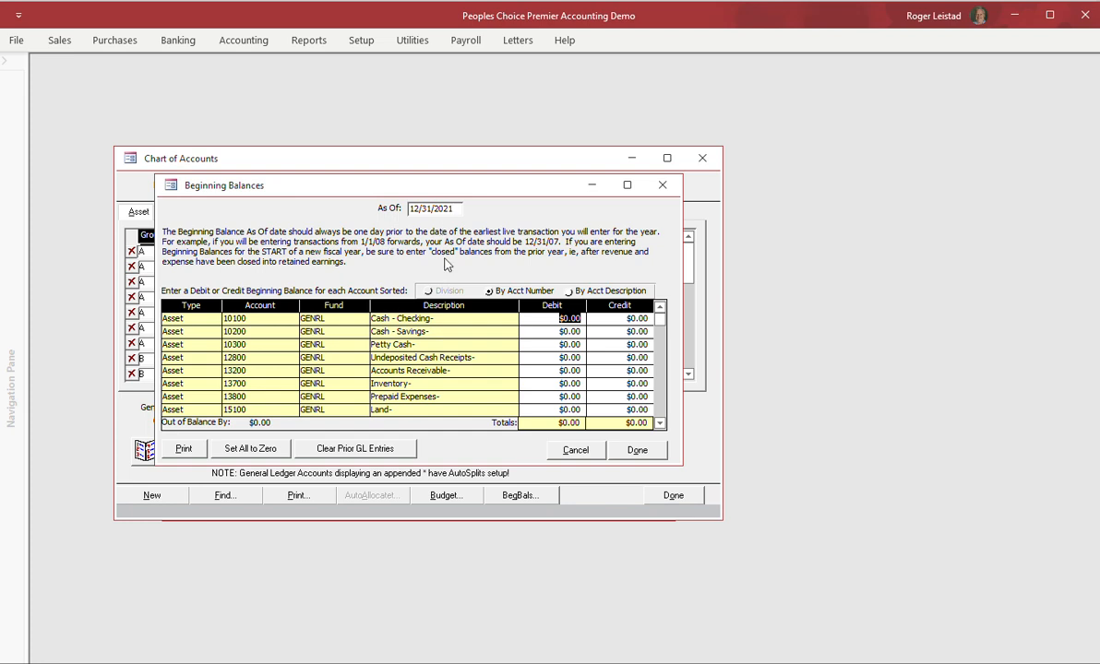
{"action": "left_click", "coordinate": [637, 450]}
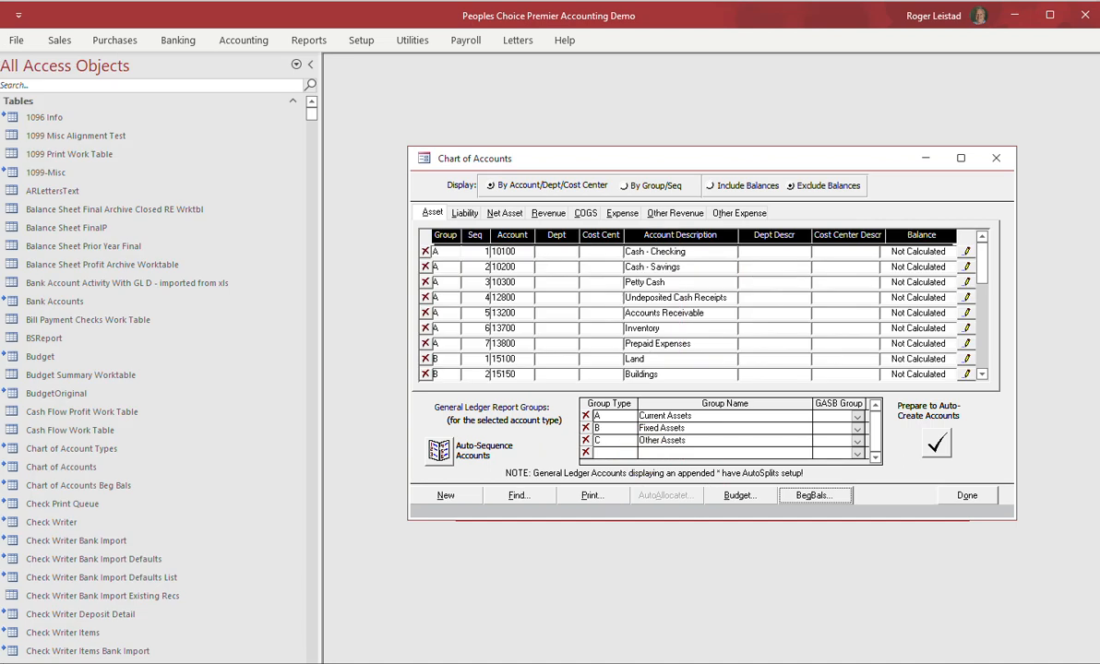
{"action": "left_click", "coordinate": [968, 497]}
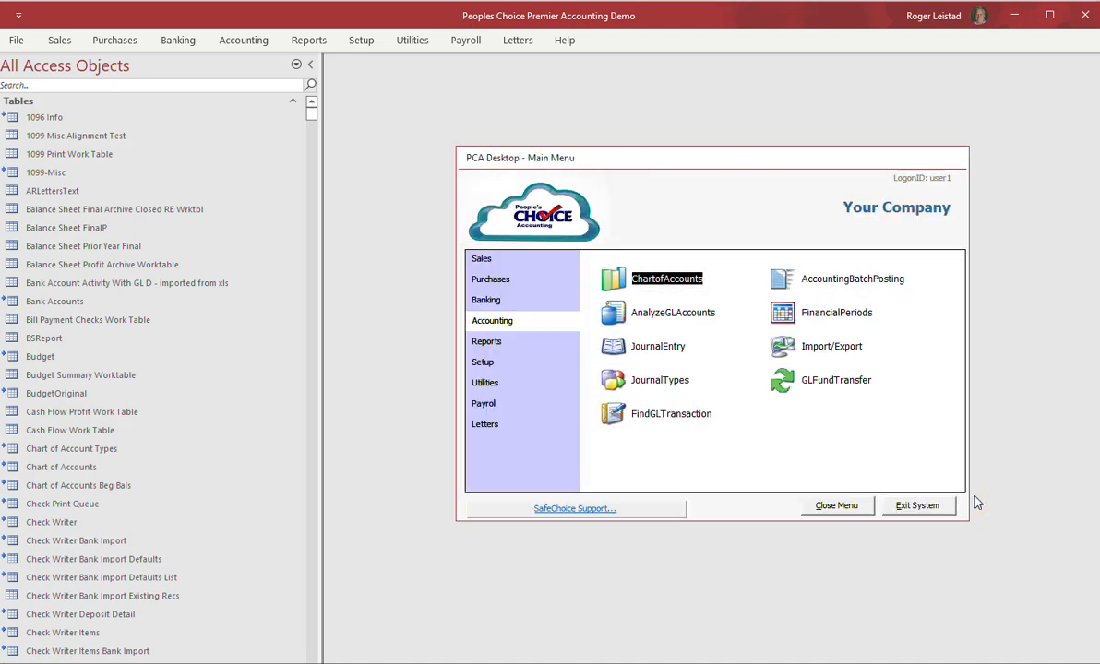
Start a new $1,000 bank deposit with the memo 'opening bank account'.
{"action": "left_click", "coordinate": [483, 300]}
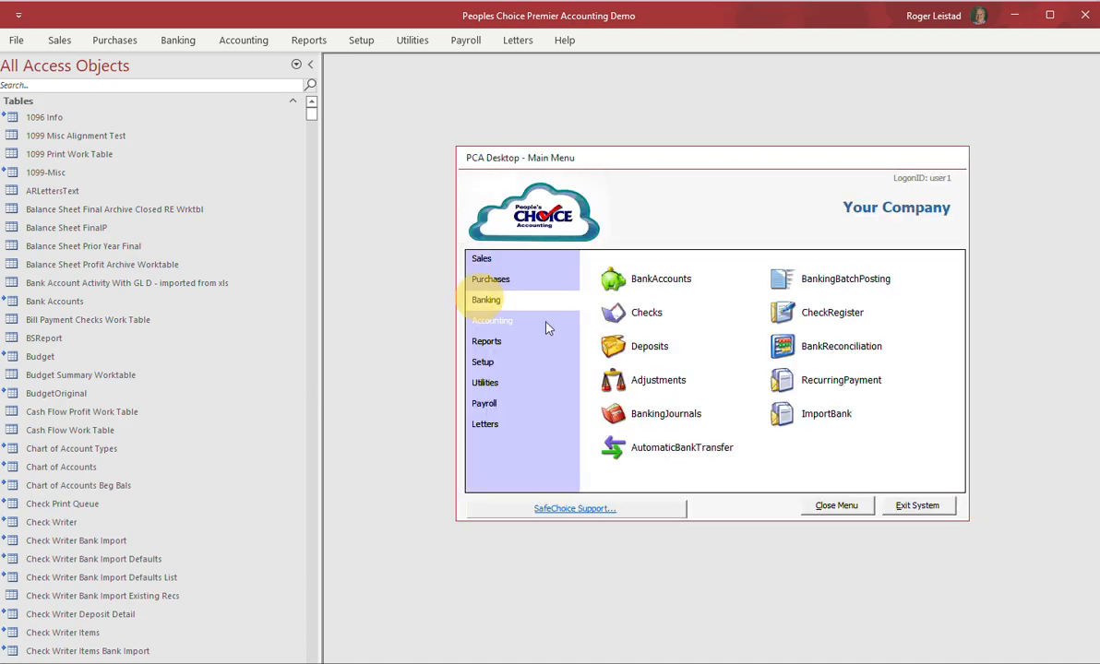
{"action": "left_click", "coordinate": [617, 355]}
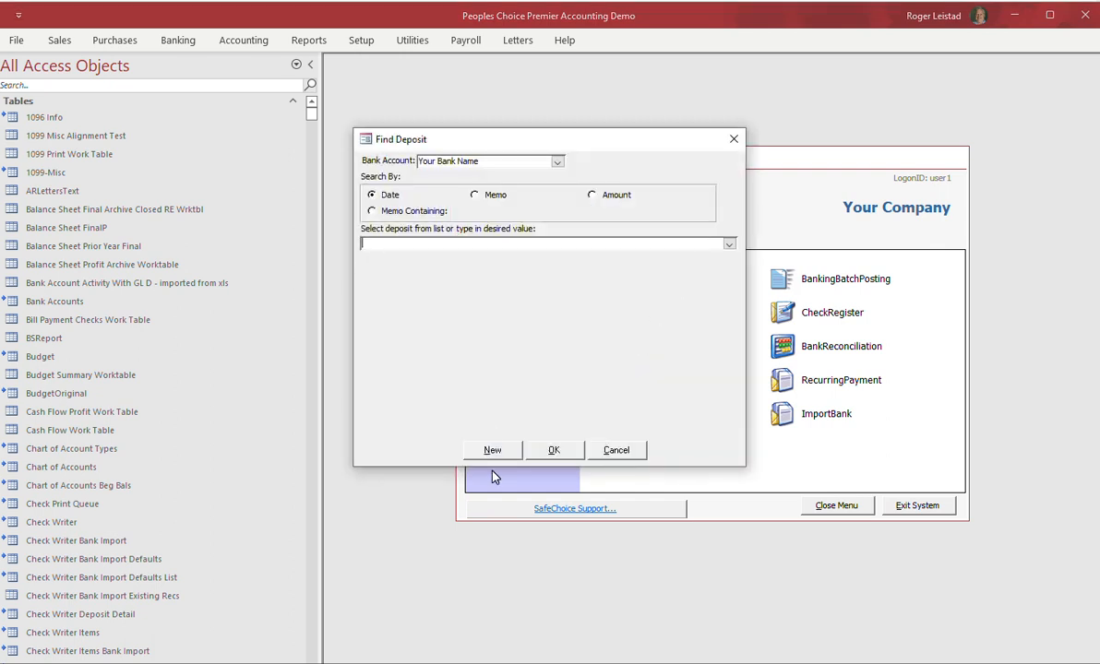
{"action": "left_click", "coordinate": [492, 451]}
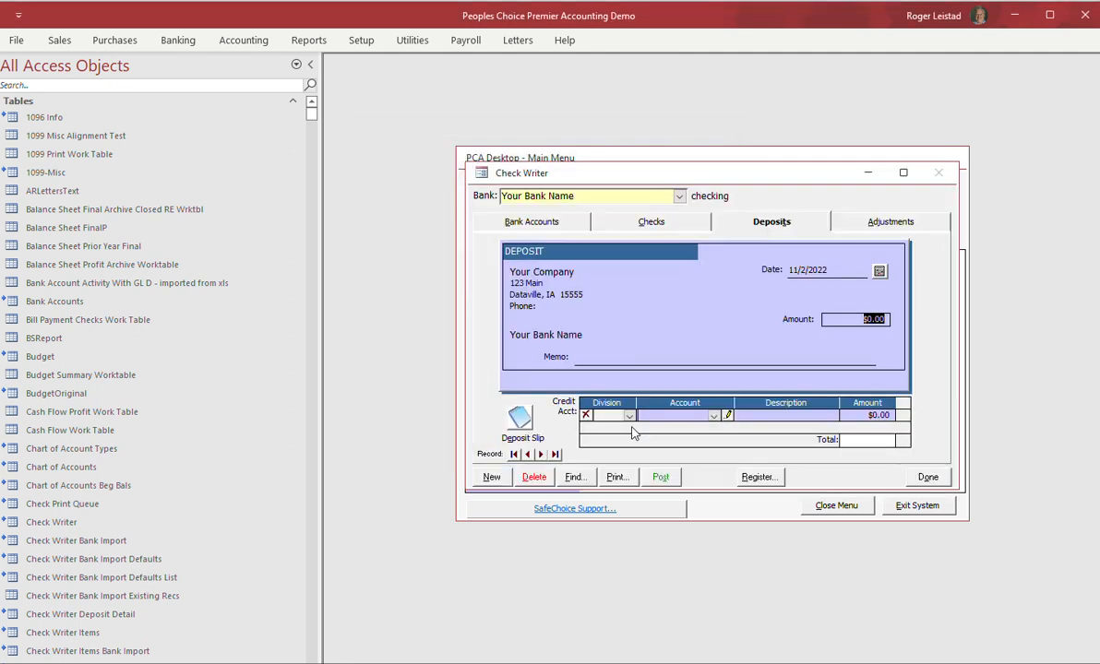
{"action": "type", "text": "1000"}
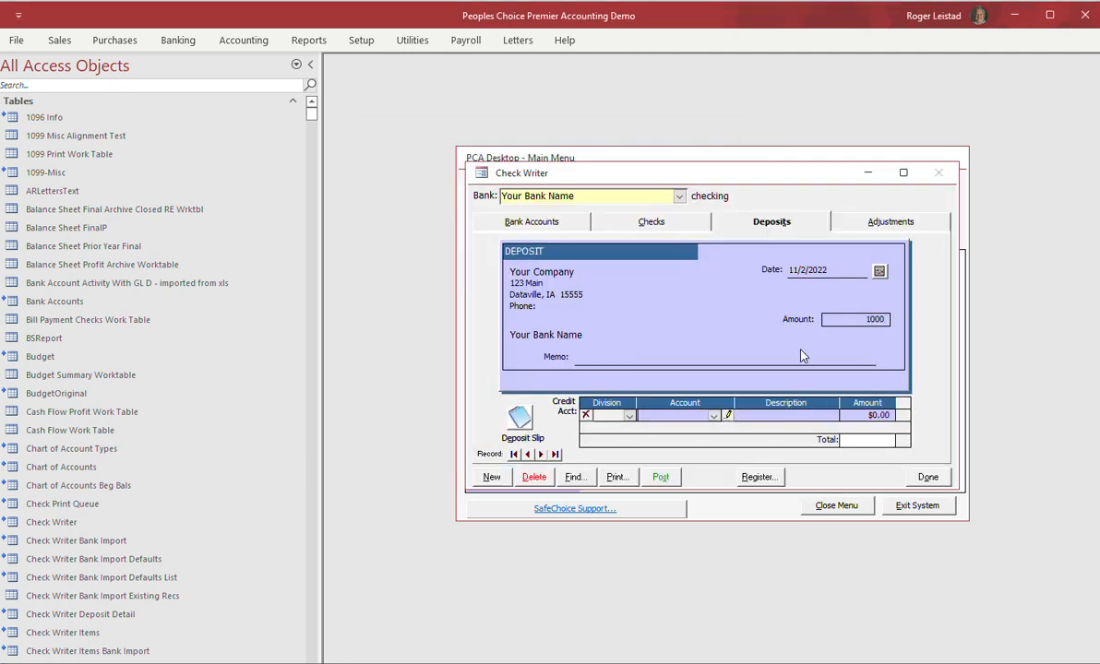
{"action": "left_click", "coordinate": [606, 348]}
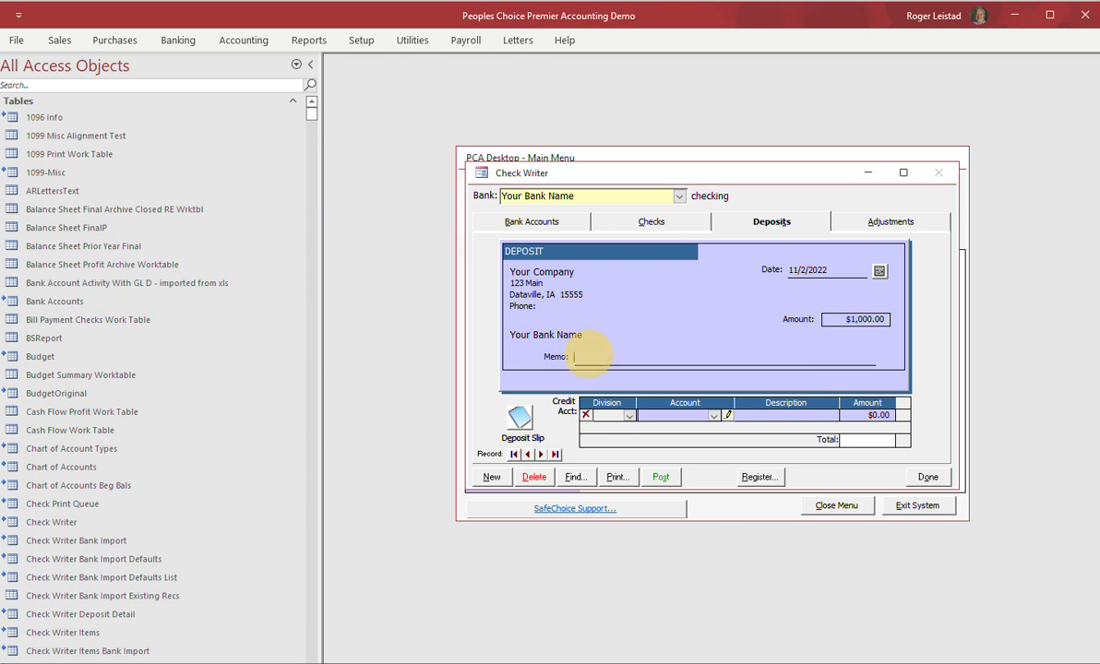
{"action": "type", "text": "opening bank account"}
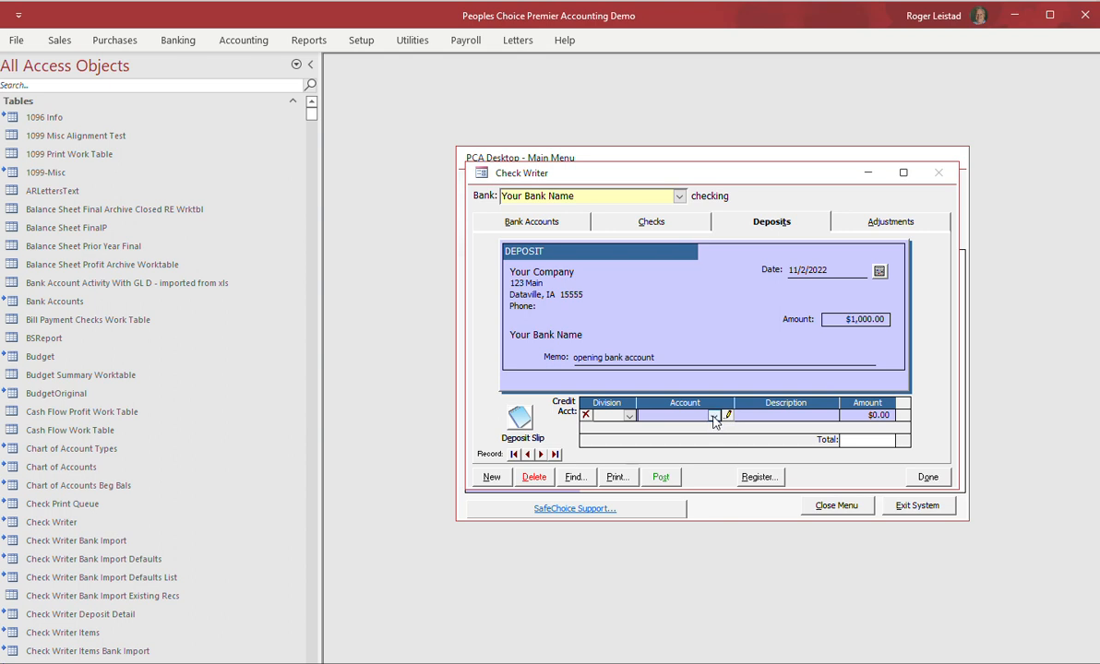
Credit the deposit to 30400 Capital, post it, and close the check writer.
{"action": "left_click", "coordinate": [713, 417]}
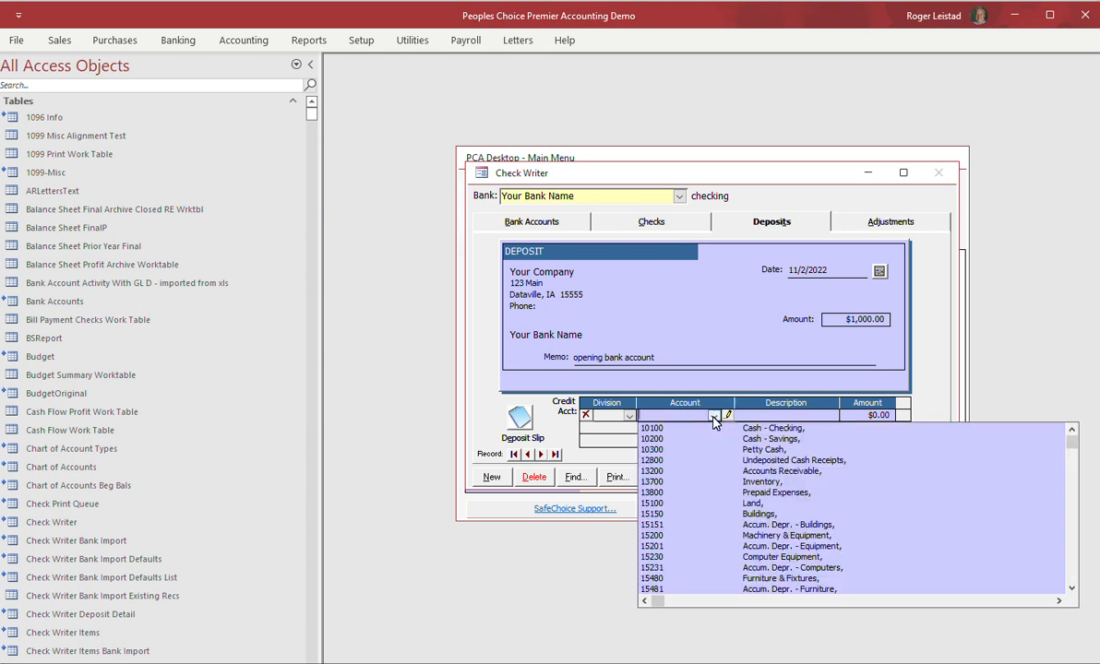
{"action": "type", "text": "30400"}
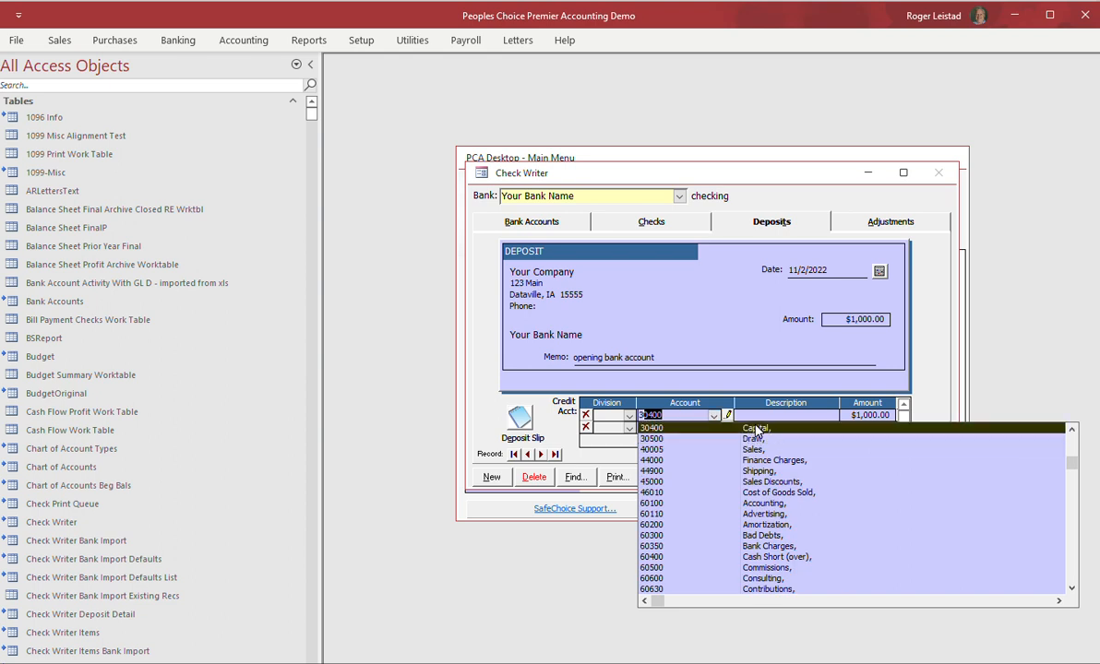
{"action": "key", "text": "Tab"}
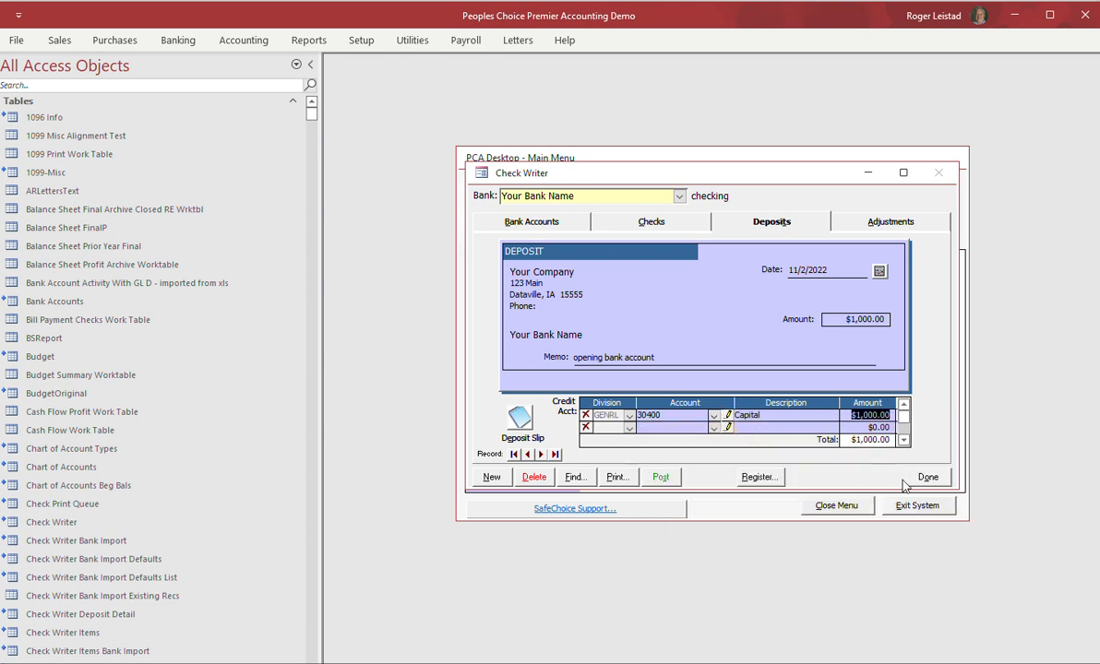
{"action": "left_click", "coordinate": [659, 481]}
{"action": "left_click", "coordinate": [699, 388]}
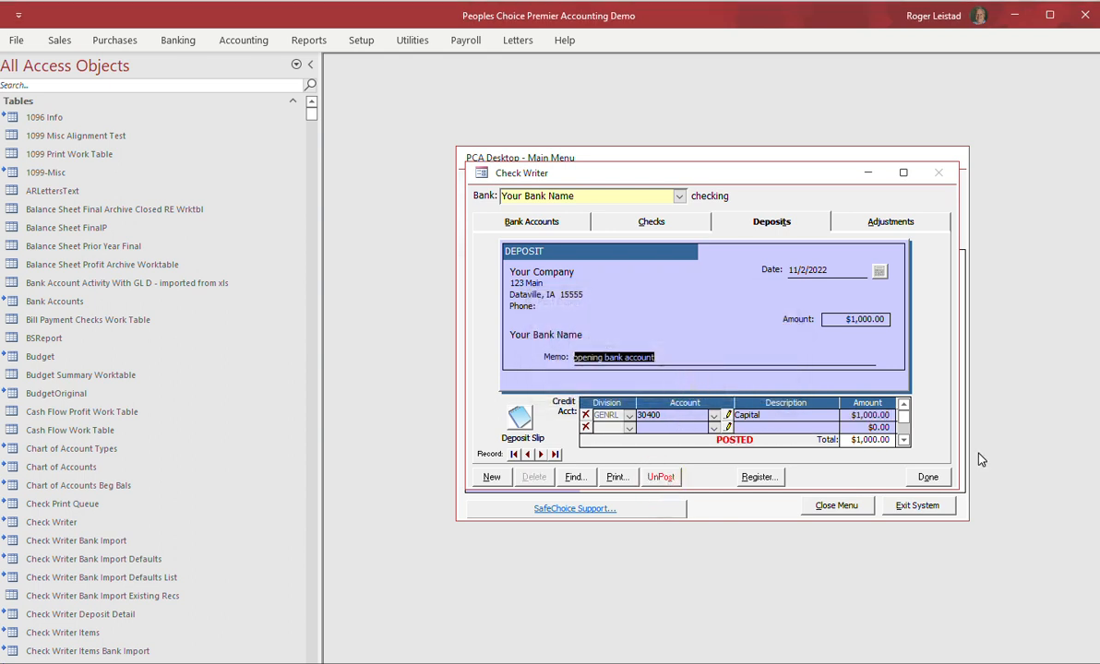
{"action": "left_click", "coordinate": [928, 477]}
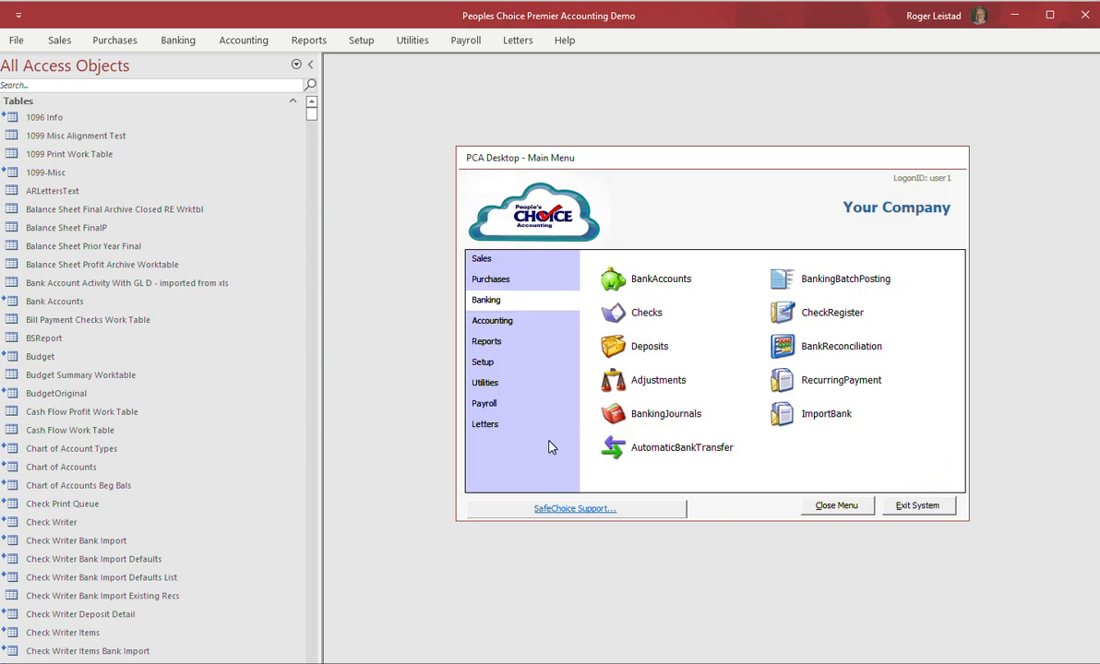
Load the second user's record in User Maintenance, leaving the password unchanged.
{"action": "left_click", "coordinate": [484, 365]}
{"action": "left_click", "coordinate": [799, 281]}
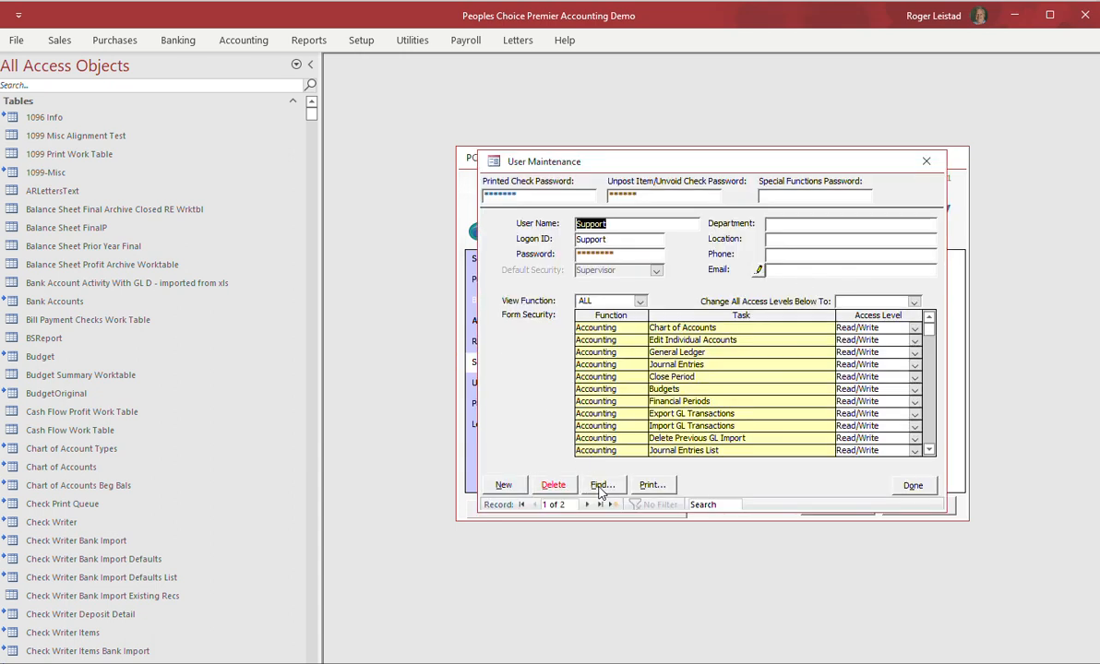
{"action": "left_click", "coordinate": [601, 485]}
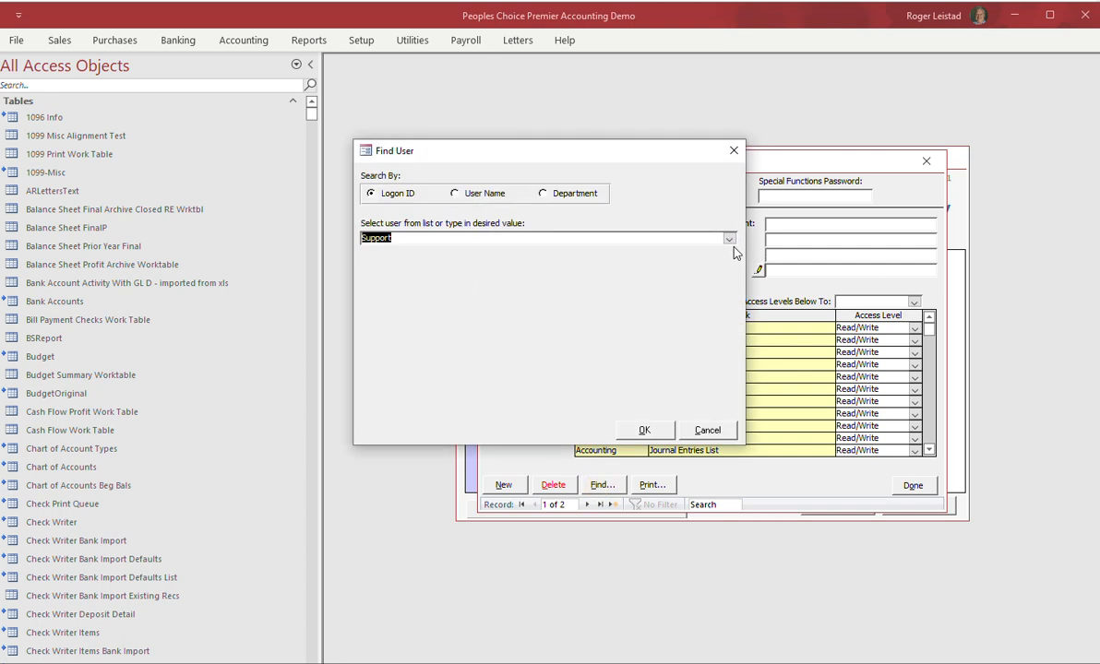
{"action": "left_click", "coordinate": [728, 239]}
{"action": "left_click", "coordinate": [698, 279]}
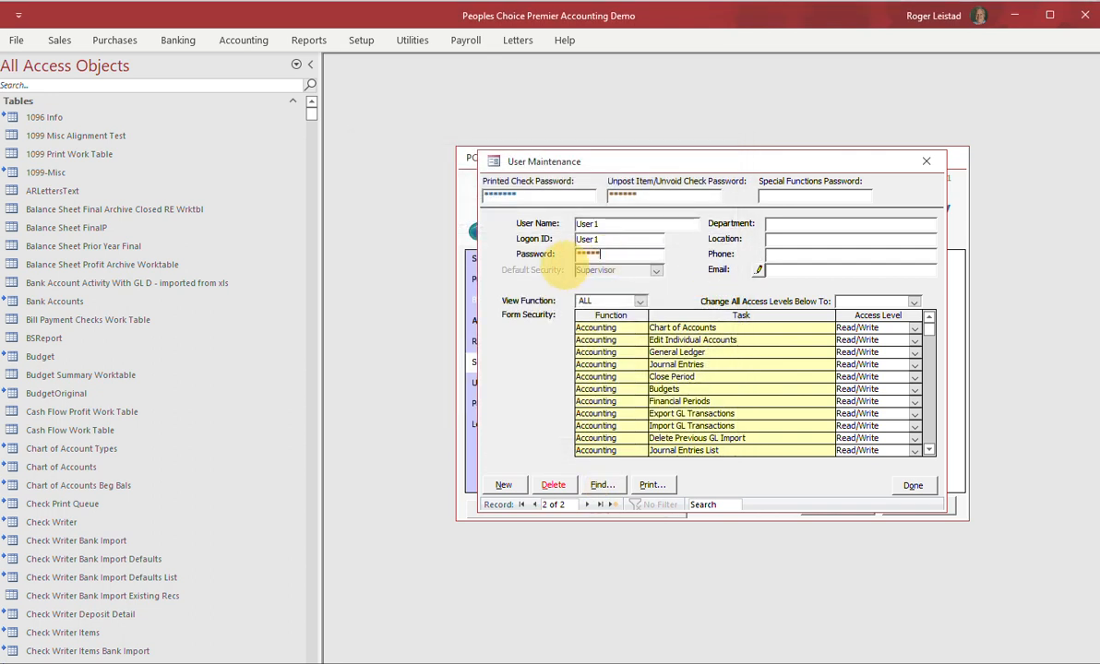
{"action": "double_click", "coordinate": [587, 253]}
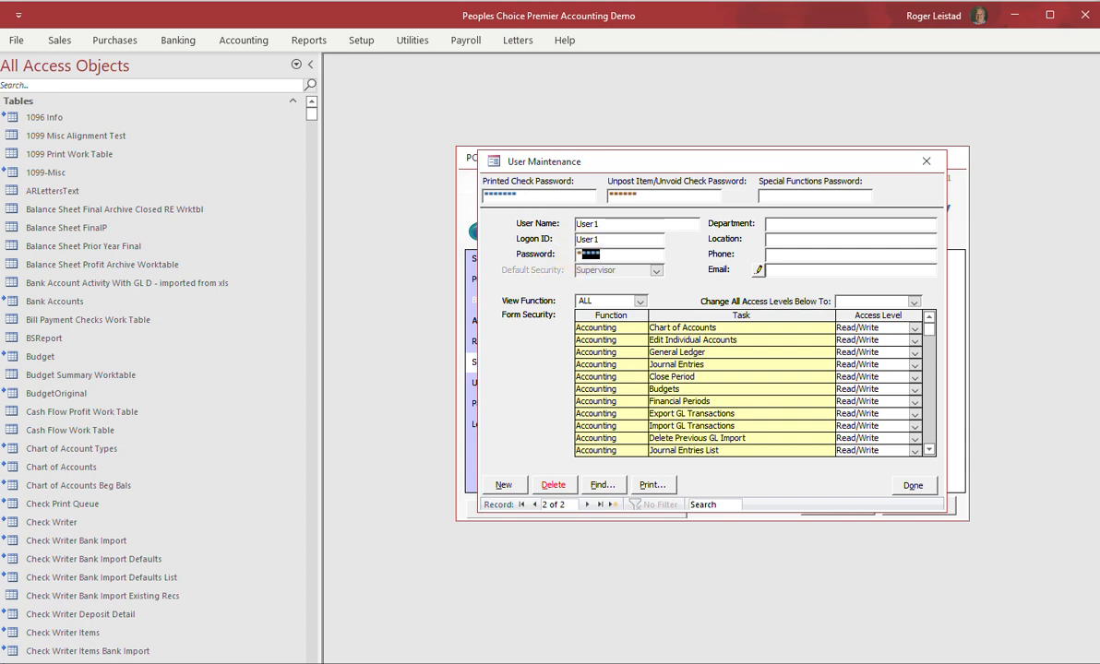
{"action": "left_click", "coordinate": [627, 251]}
Review access levels, keeping Edit Individual Accounts at Read/Write and the filter on ALL functions.
{"action": "left_click", "coordinate": [915, 341]}
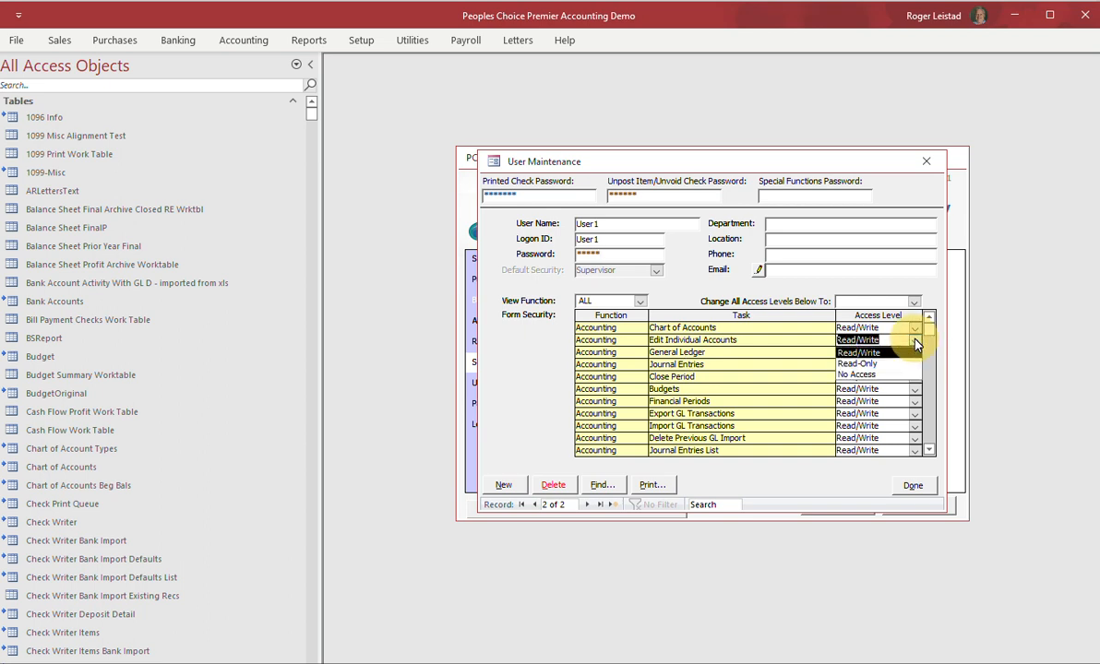
{"action": "left_click", "coordinate": [915, 342]}
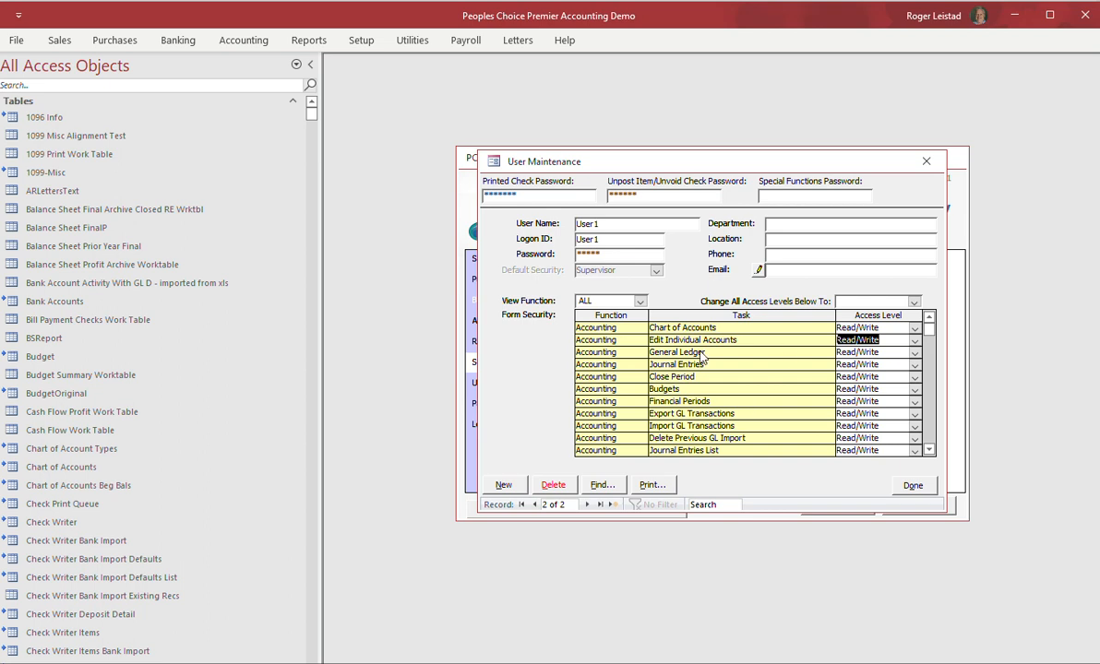
{"action": "left_click", "coordinate": [638, 301]}
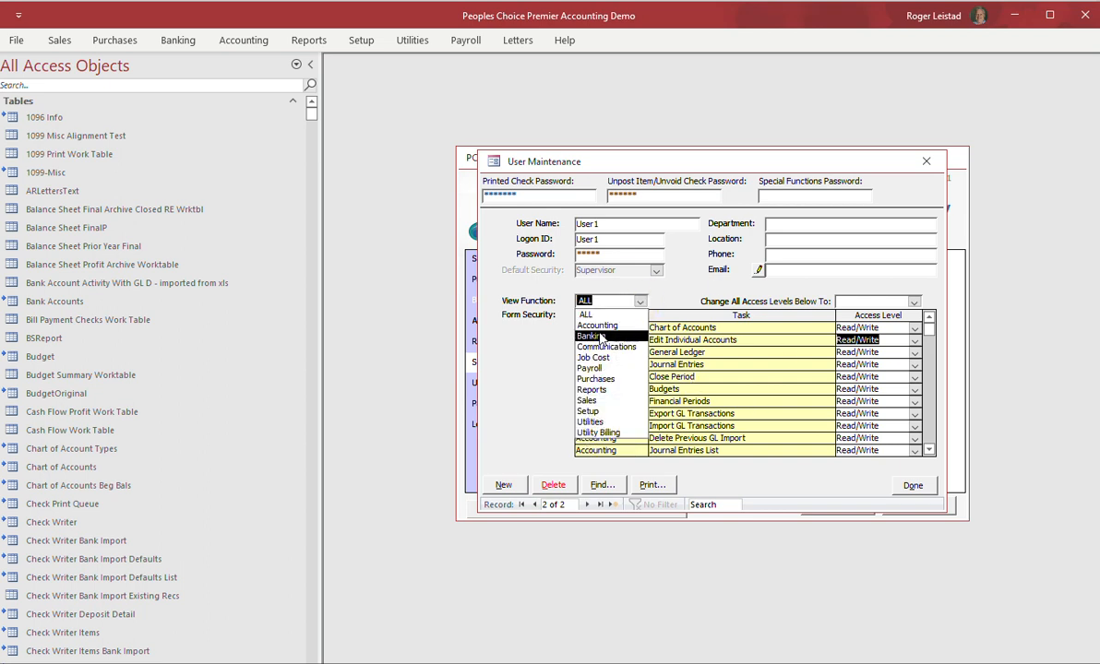
{"action": "left_click", "coordinate": [673, 291]}
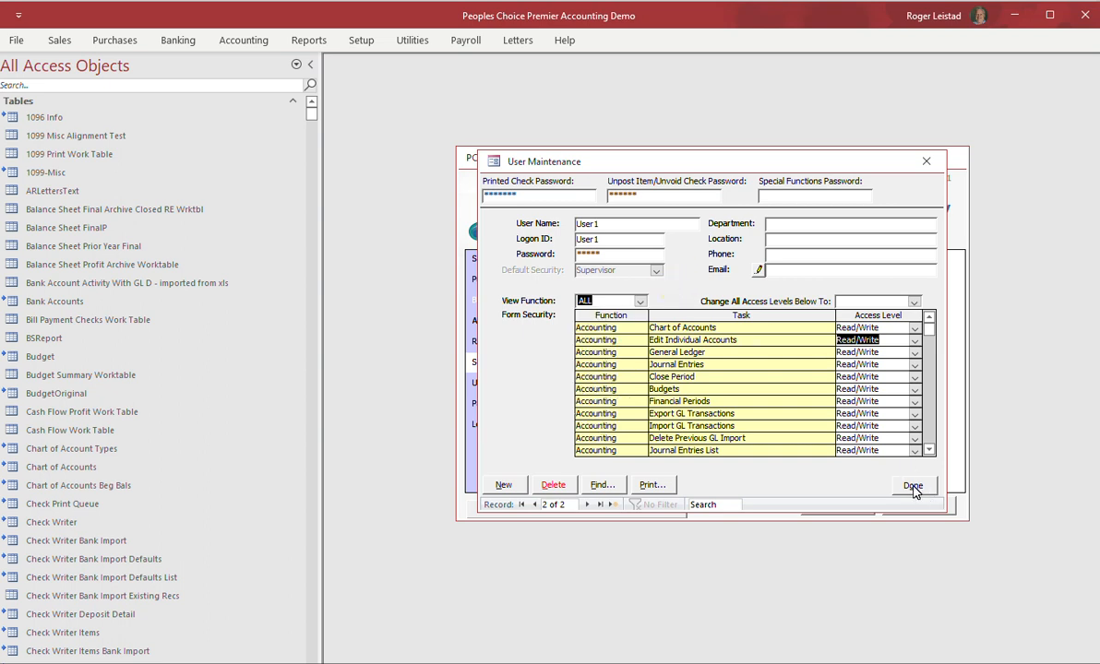
{"action": "left_click", "coordinate": [913, 486]}
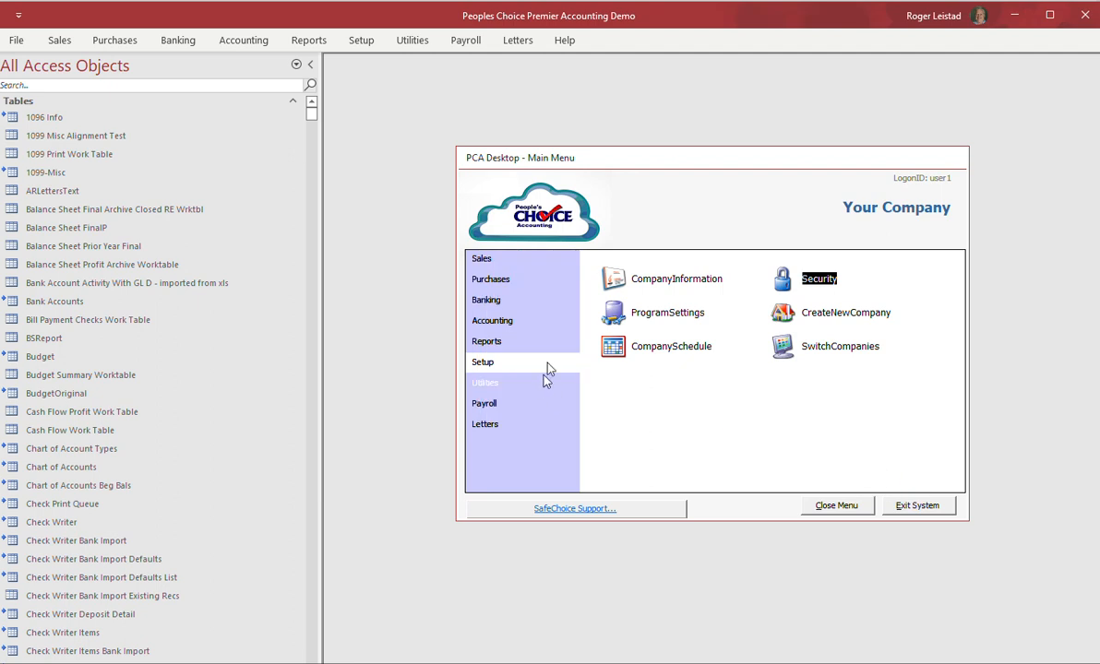
Check the posted $1,000 deposit under Deposits in the Banking Journals, then close them.
{"action": "left_click", "coordinate": [486, 300]}
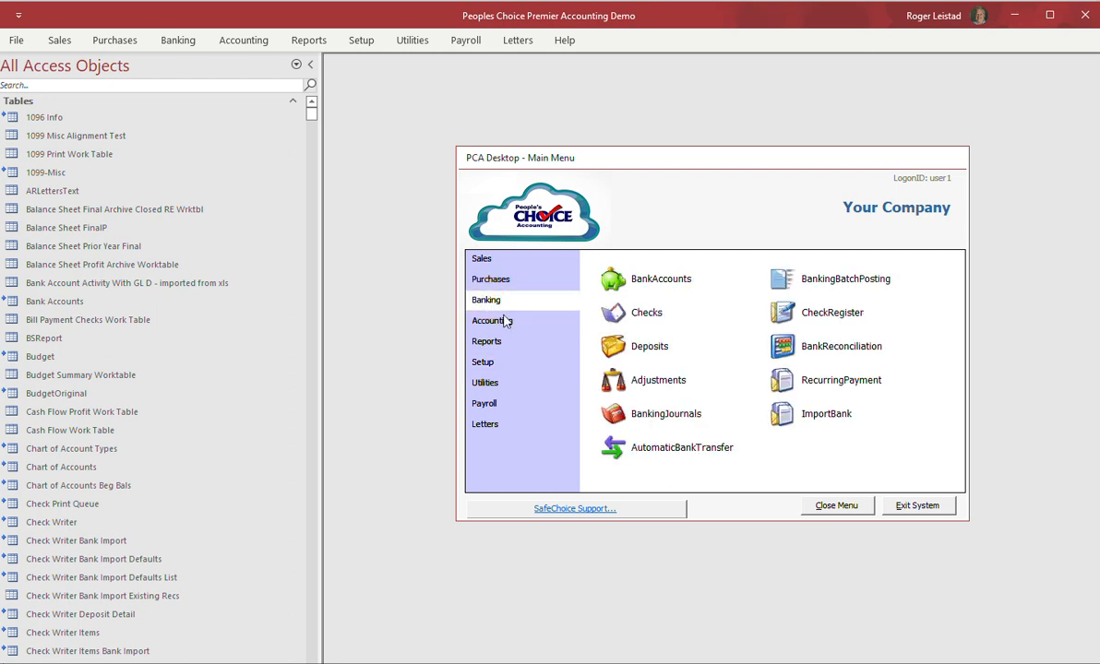
{"action": "left_click", "coordinate": [649, 417]}
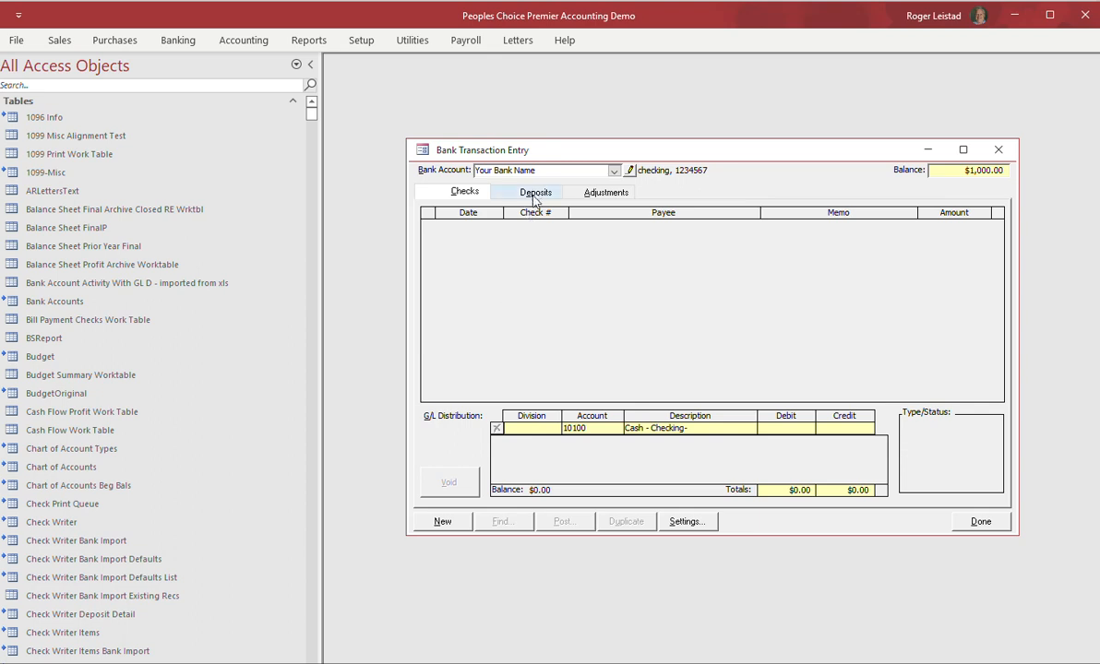
{"action": "left_click", "coordinate": [534, 192]}
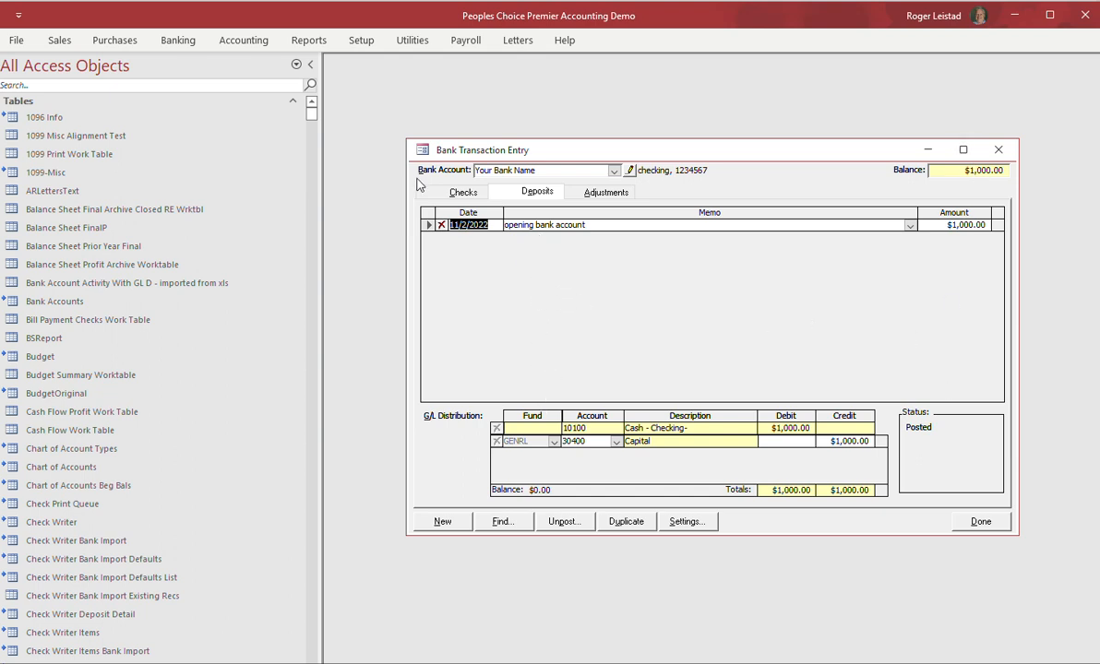
{"action": "left_click", "coordinate": [452, 192]}
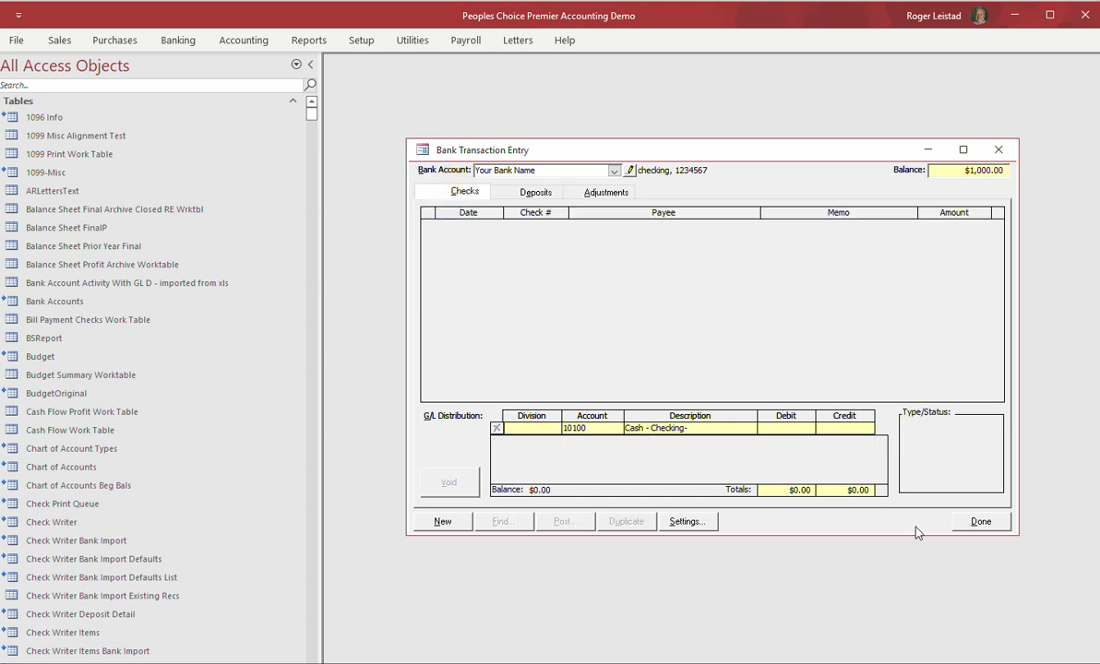
{"action": "left_click", "coordinate": [981, 522]}
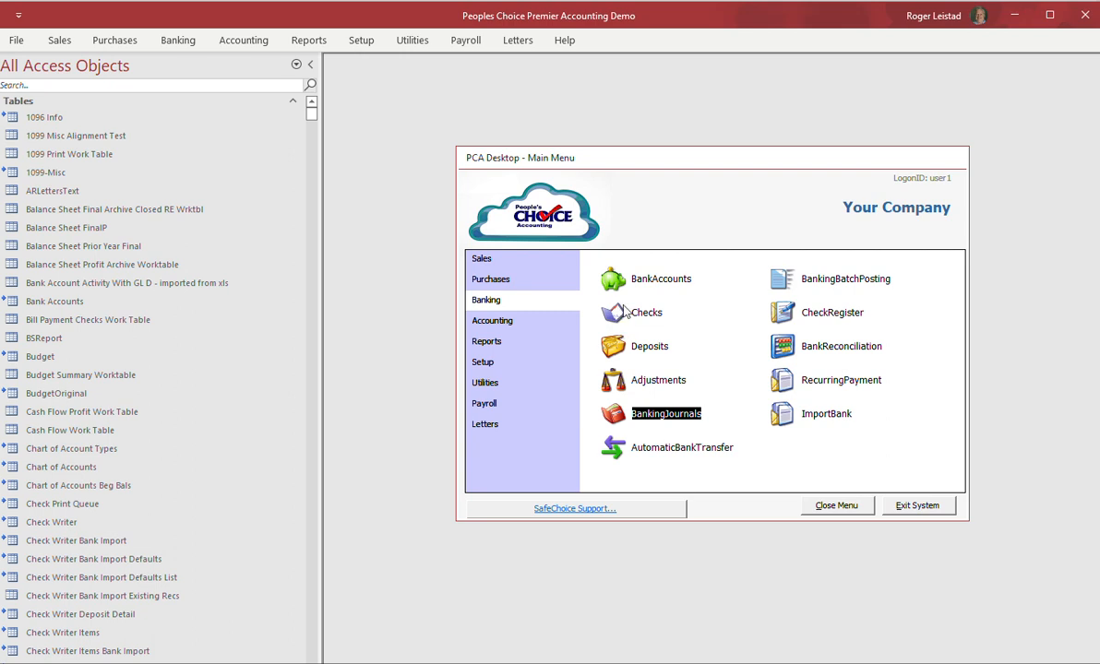
{"action": "left_click", "coordinate": [644, 314]}
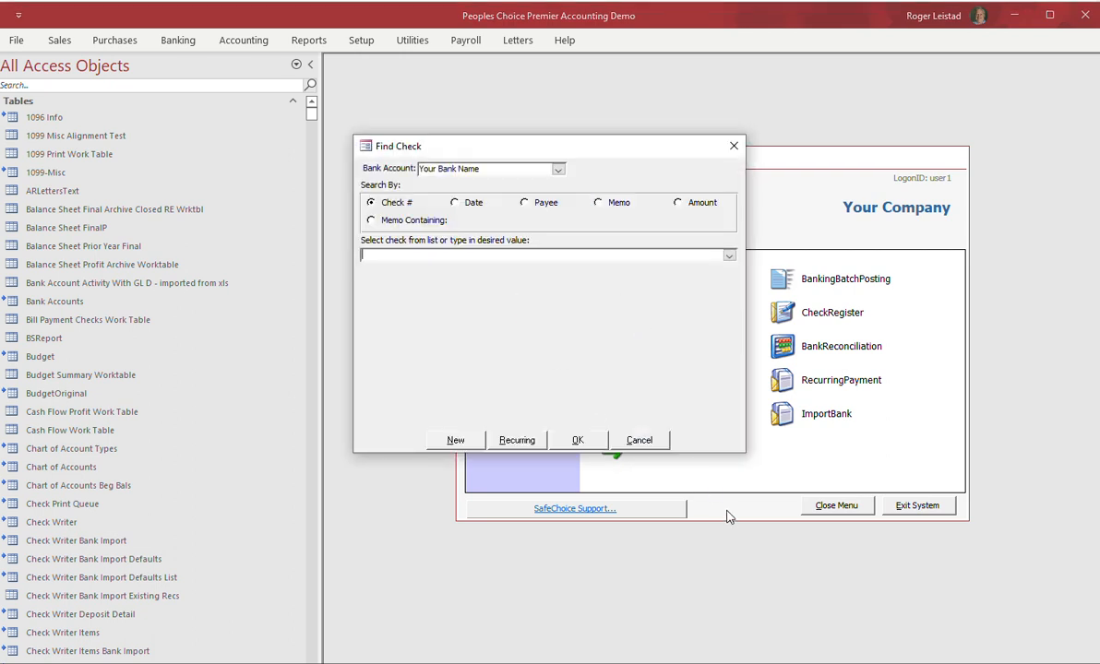
{"action": "left_click", "coordinate": [639, 440]}
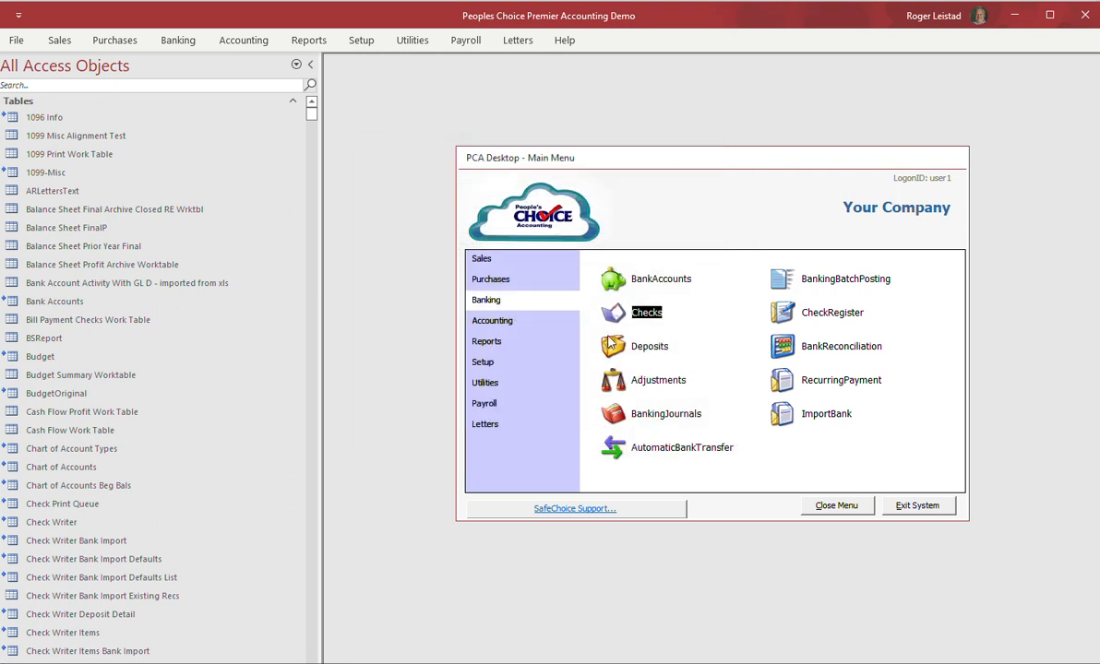